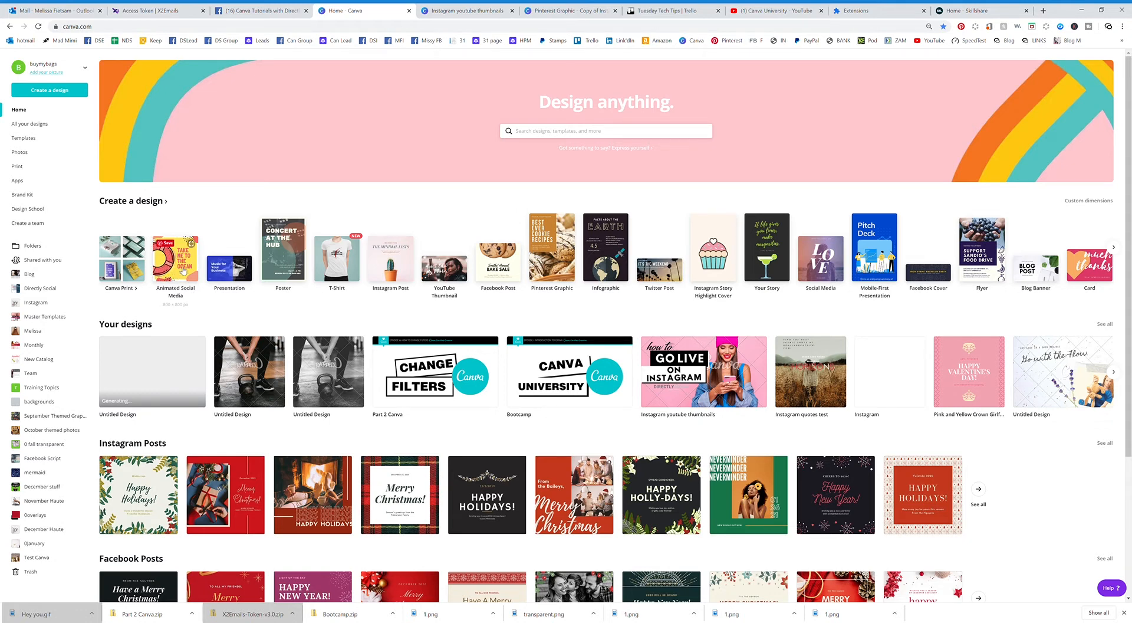
- Create an Animated Social Media design and apply the yellow photo template with the vlog caption
{"action": "left_click", "coordinate": [178, 295]}
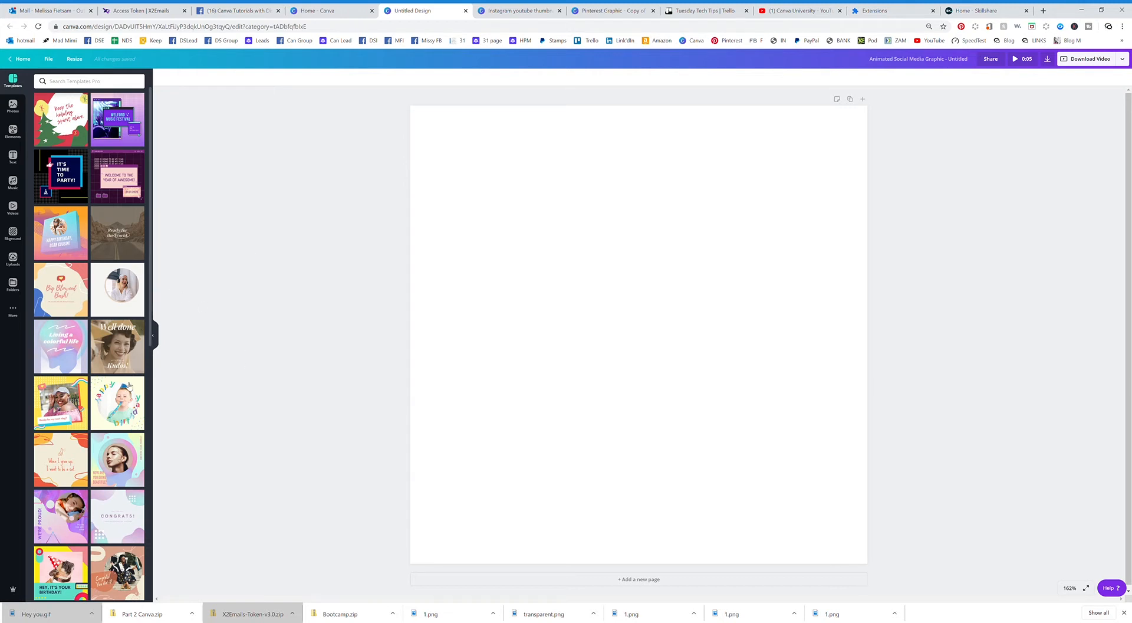
{"action": "scroll", "coordinate": [84, 565], "scroll_direction": "down", "scroll_amount": 2}
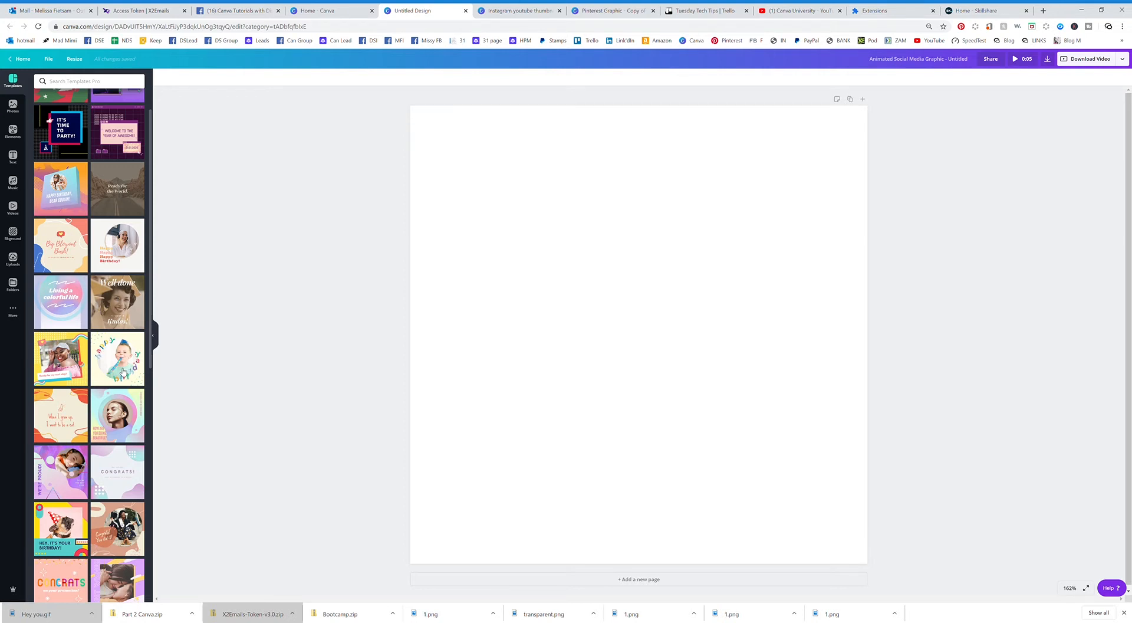
{"action": "left_click", "coordinate": [60, 375]}
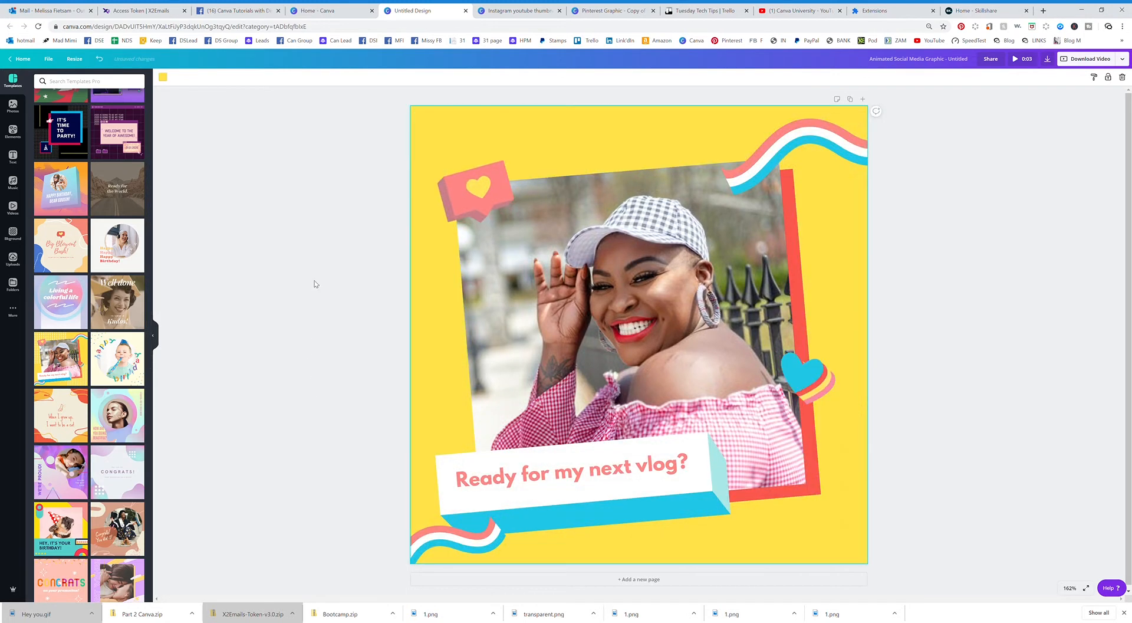
- Enlarge the heart speech-bubble sticker at the photo's upper-left corner and tilt it slightly further counterclockwise
{"action": "left_click", "coordinate": [747, 125]}
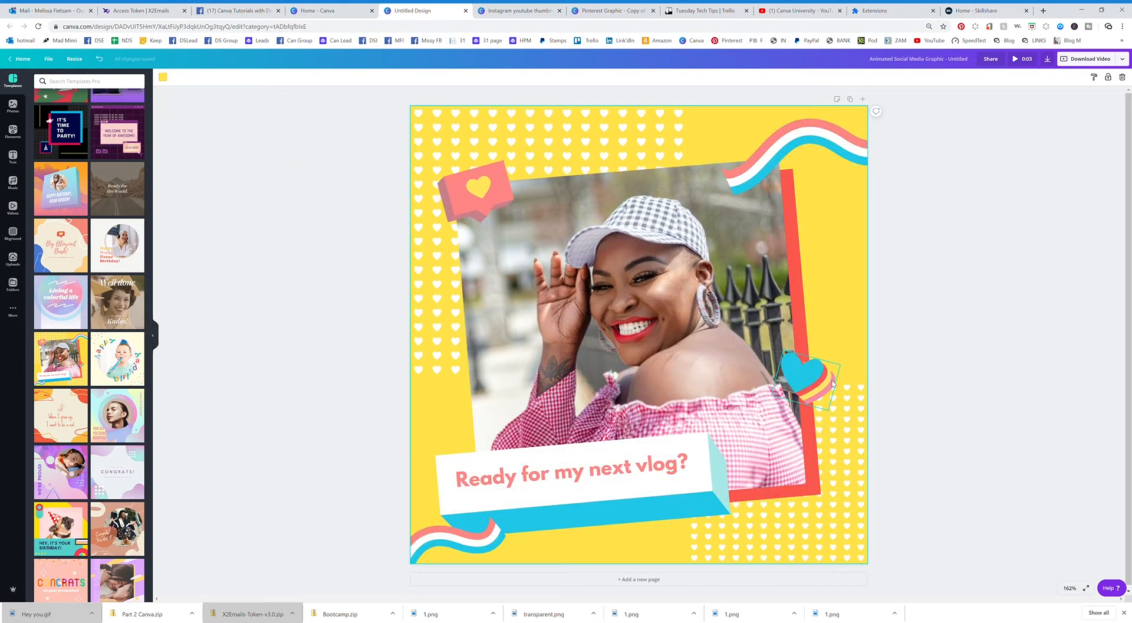
{"action": "left_click", "coordinate": [487, 190]}
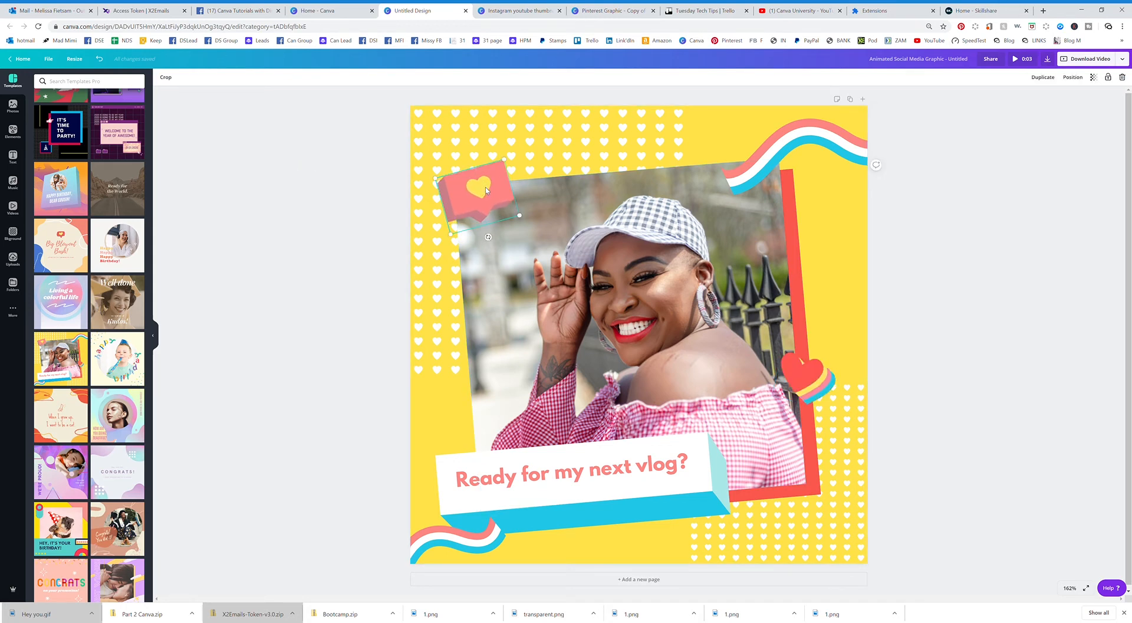
{"action": "left_click", "coordinate": [802, 384]}
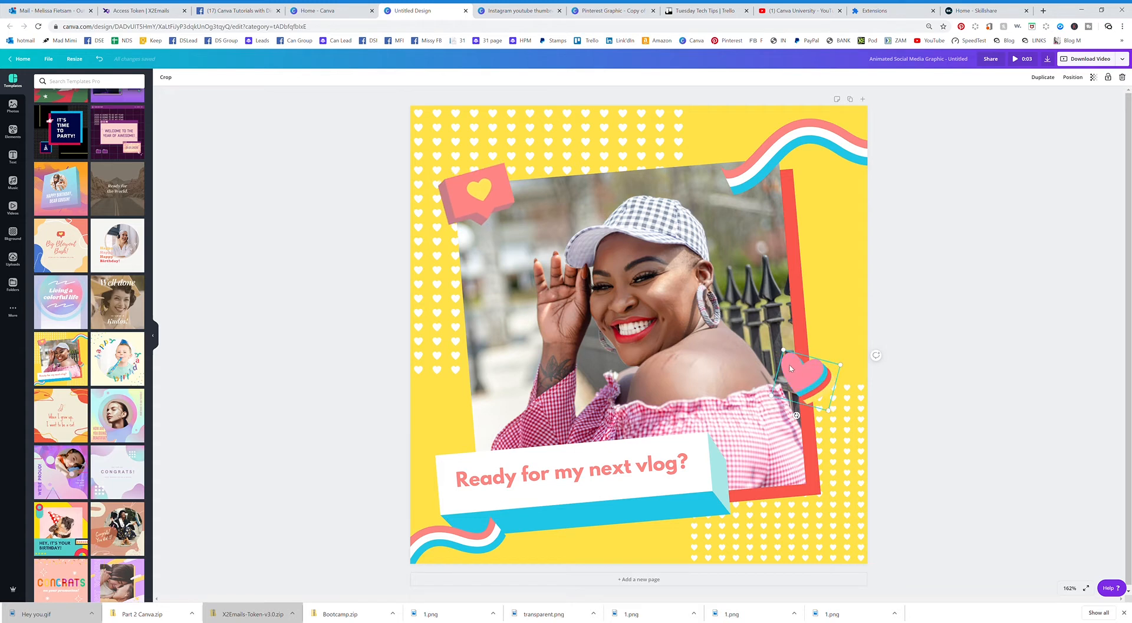
{"action": "left_click", "coordinate": [456, 195]}
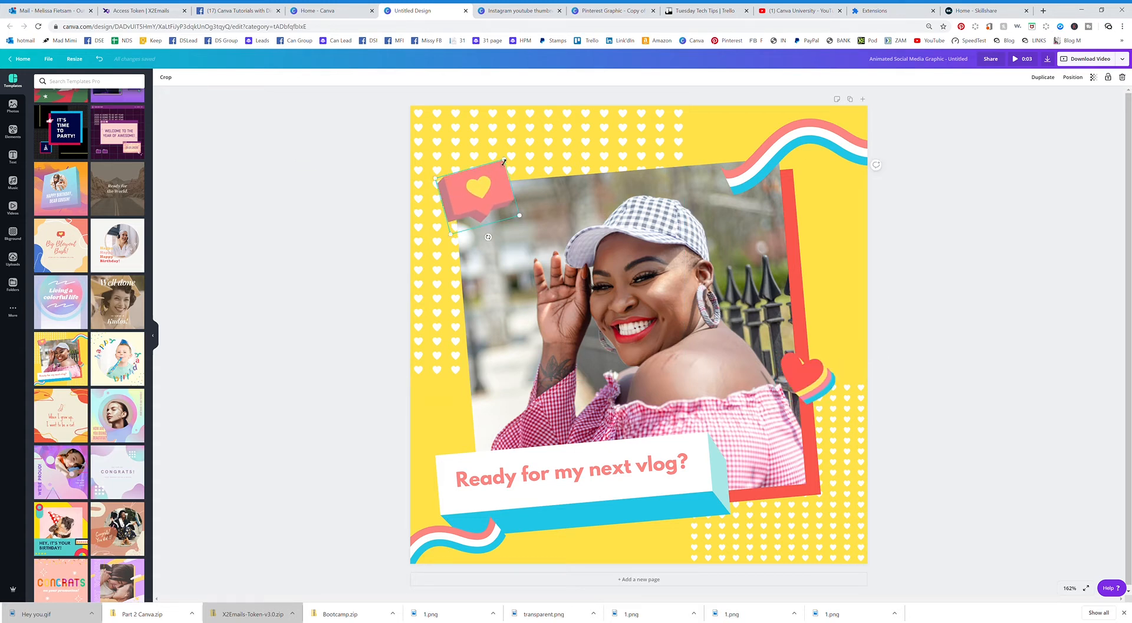
{"action": "left_click_drag", "start_coordinate": [505, 159], "coordinate": [517, 141]}
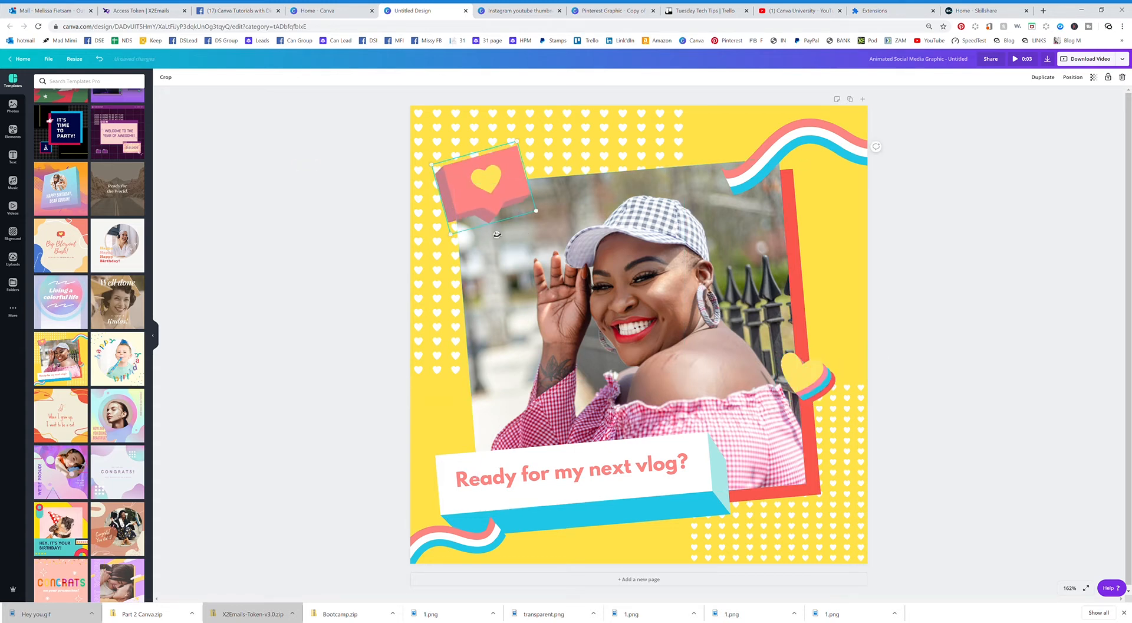
{"action": "left_click_drag", "start_coordinate": [497, 235], "coordinate": [489, 199]}
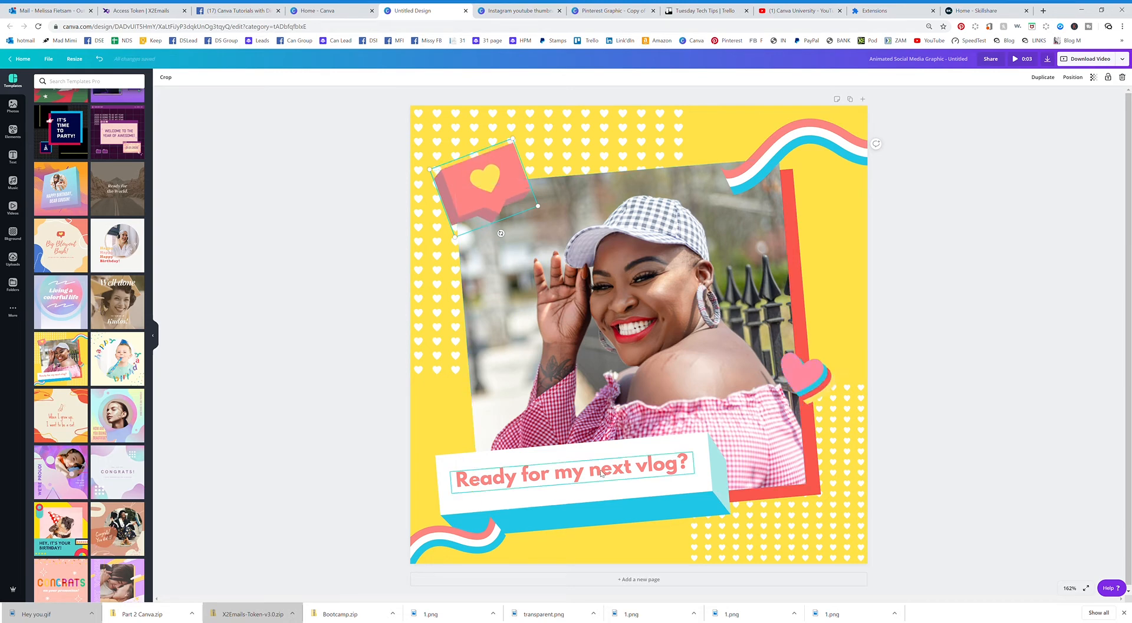
- Recolor the blue underside of the 3D caption banner to black
{"action": "left_click", "coordinate": [476, 524]}
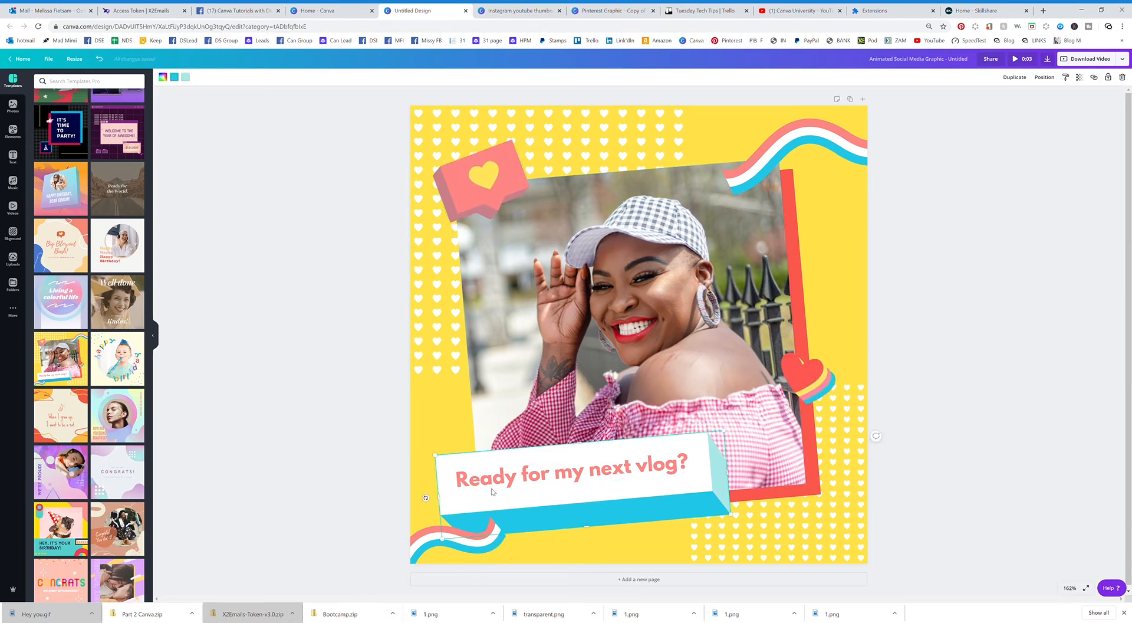
{"action": "left_click", "coordinate": [180, 78]}
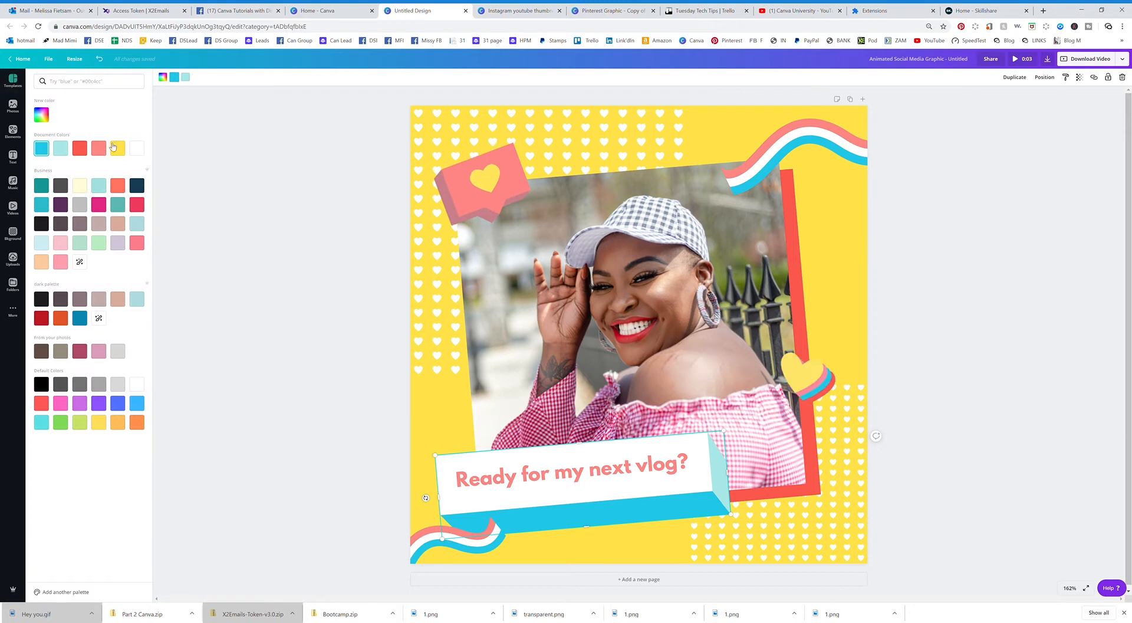
{"action": "left_click", "coordinate": [42, 385]}
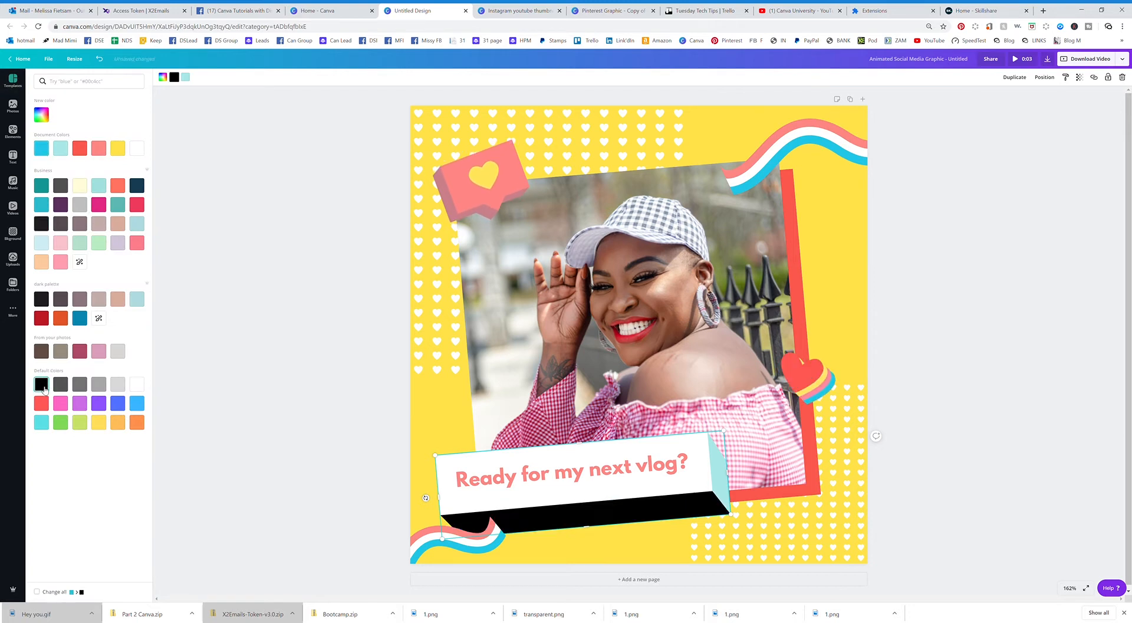
{"action": "left_click", "coordinate": [676, 468]}
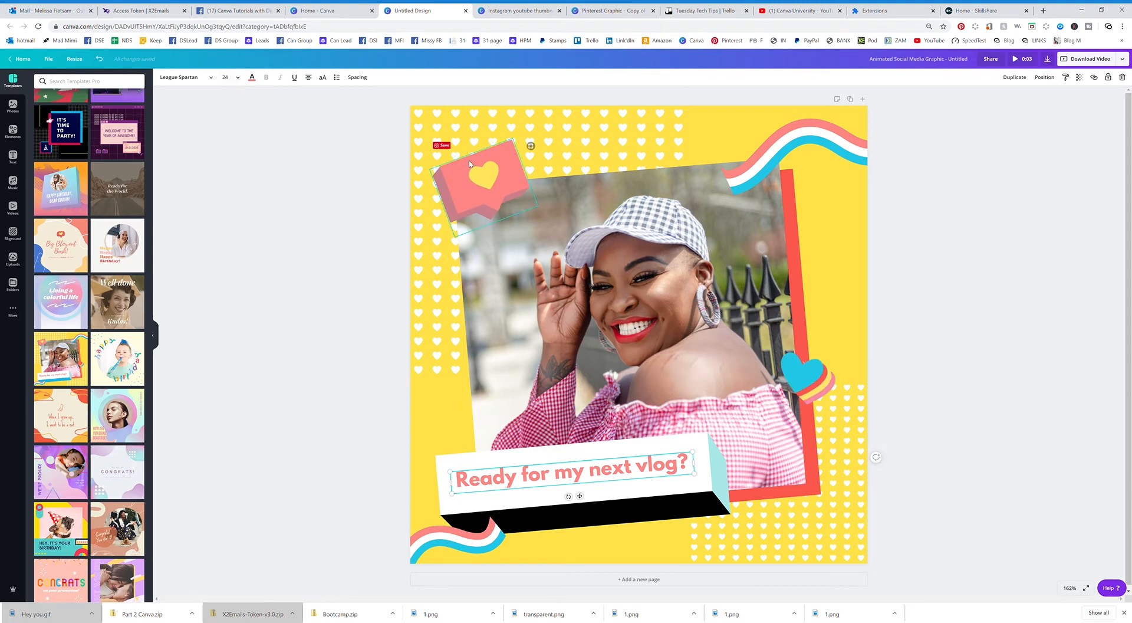
- Change the yellow page background to black and select the wavy ribbon in the upper-right corner
{"action": "left_click", "coordinate": [738, 125]}
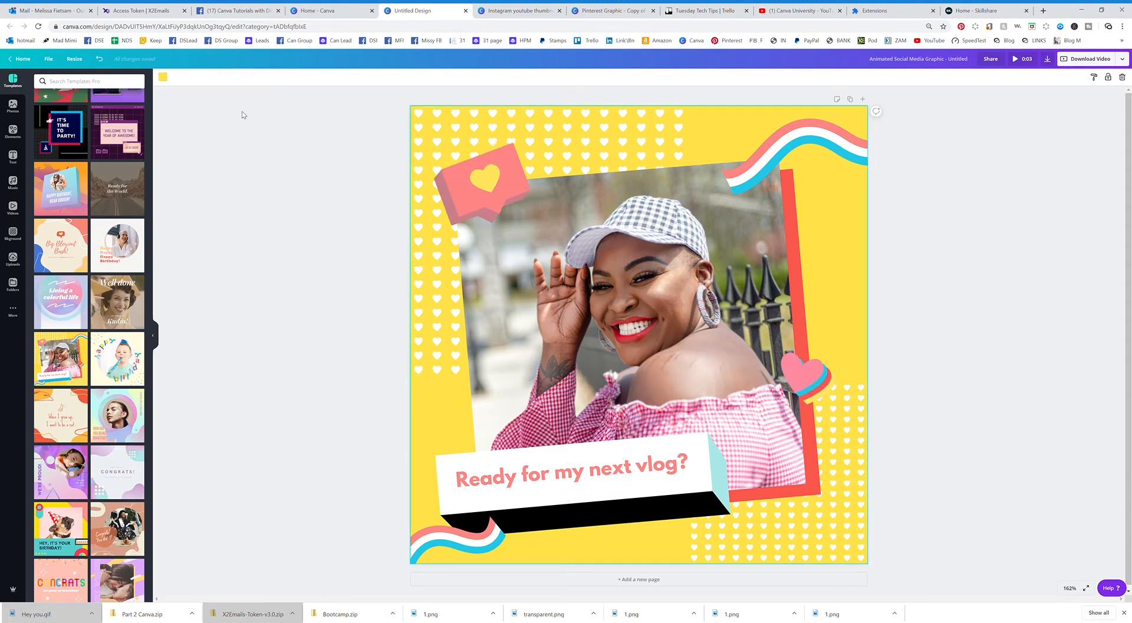
{"action": "left_click", "coordinate": [162, 78]}
{"action": "left_click", "coordinate": [41, 148]}
{"action": "left_click", "coordinate": [220, 281]}
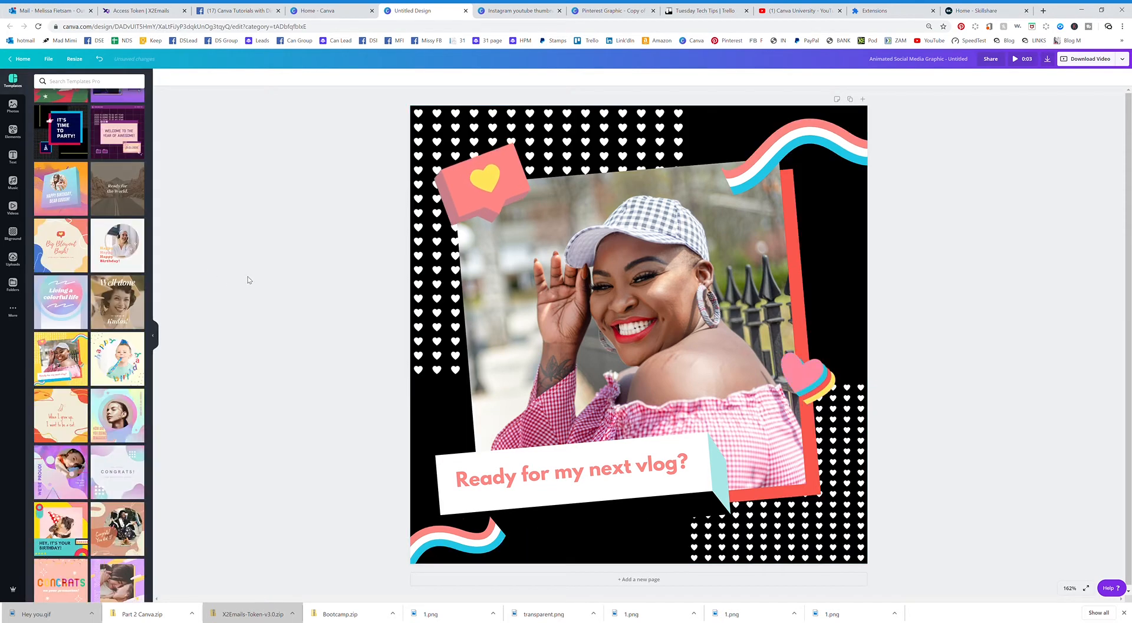
{"action": "left_click", "coordinate": [825, 150]}
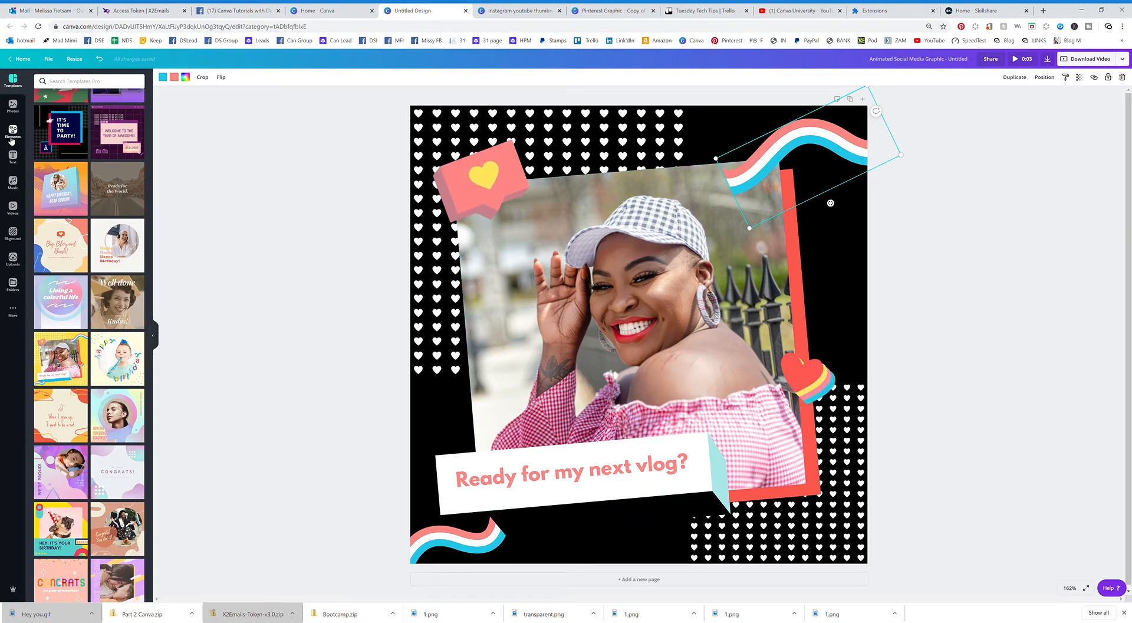
- Open the existing "Hey you" design and display the complete sticker collection among the elements
{"action": "left_click", "coordinate": [22, 59]}
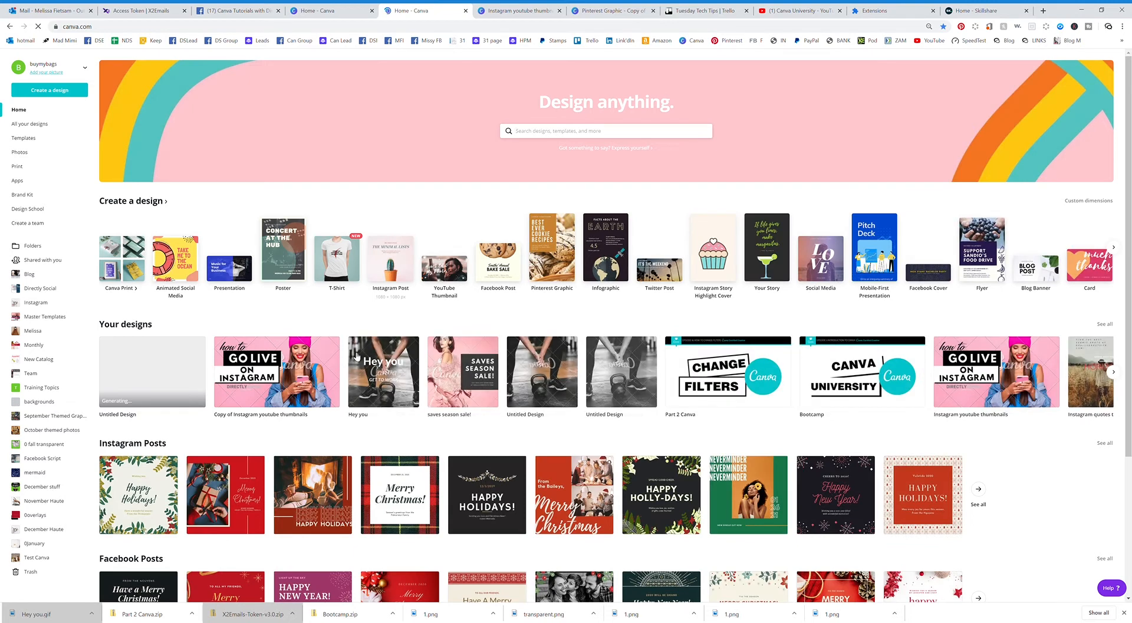
{"action": "left_click", "coordinate": [384, 381]}
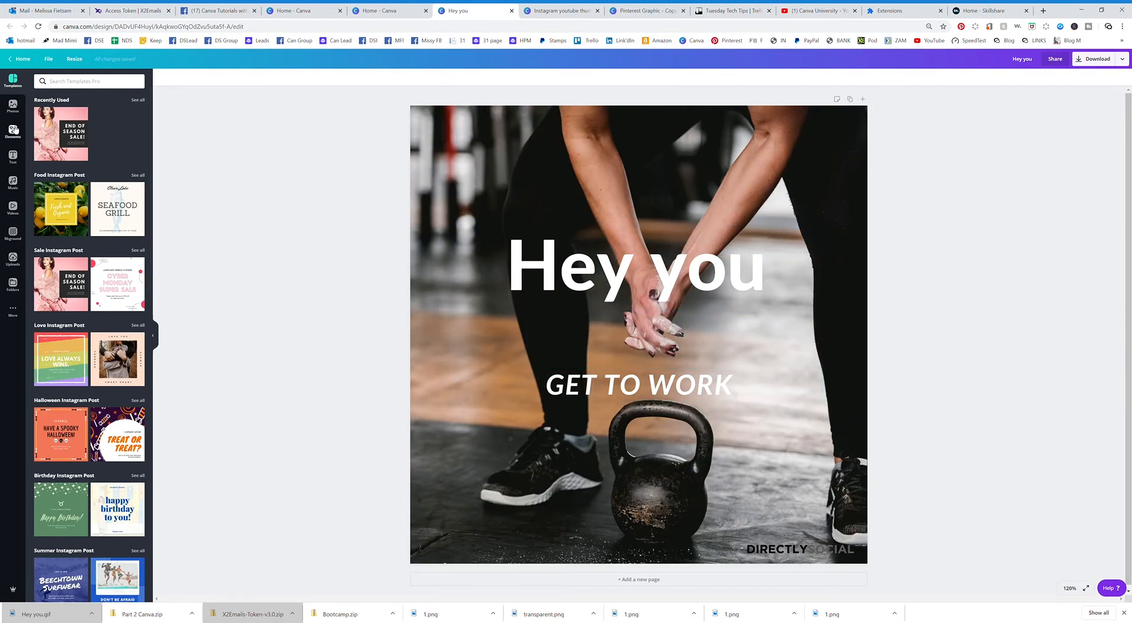
{"action": "left_click", "coordinate": [18, 136]}
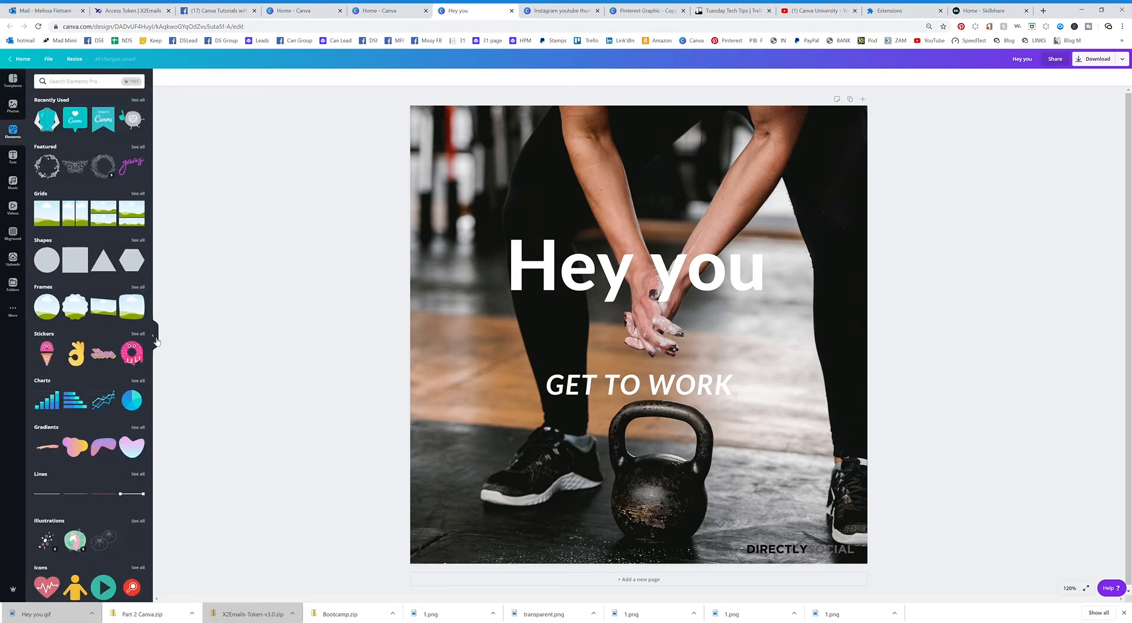
{"action": "left_click", "coordinate": [44, 334]}
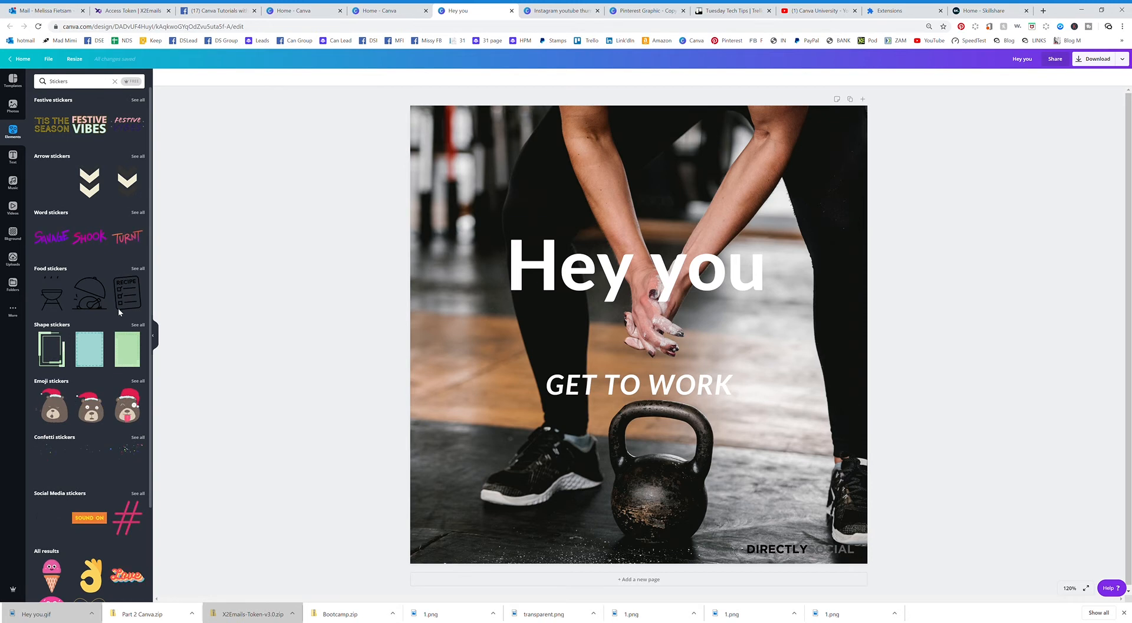
- Add the red and yellow comic YEAH sticker, shrink it, and place it in the image's lower-left corner
{"action": "scroll", "coordinate": [116, 302], "scroll_direction": "down", "scroll_amount": 5}
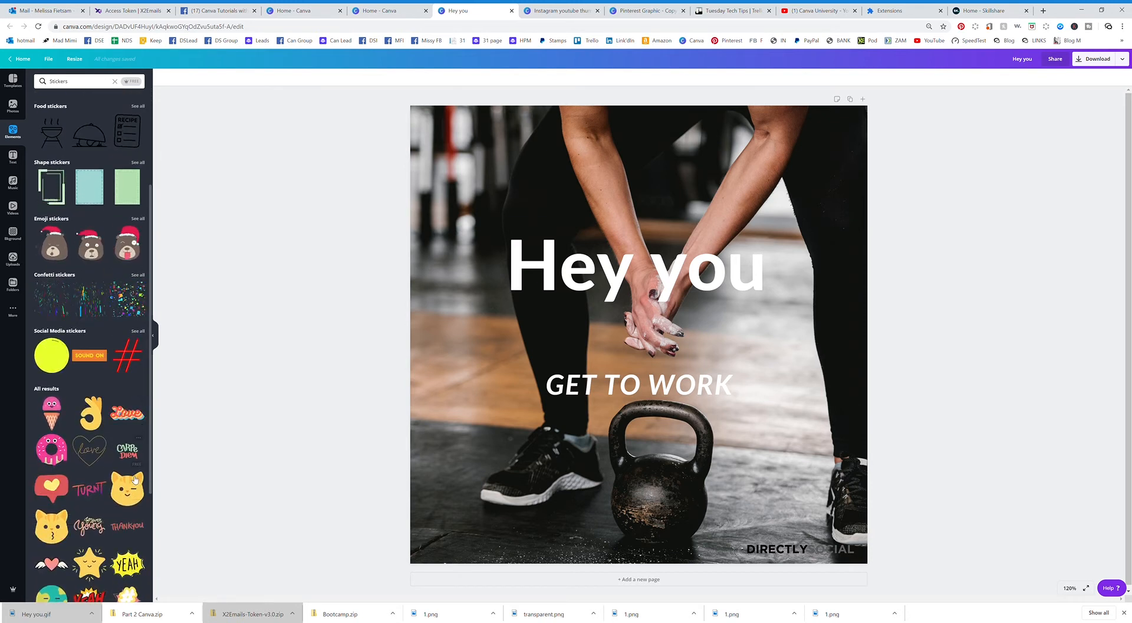
{"action": "scroll", "coordinate": [50, 491], "scroll_direction": "down", "scroll_amount": 2}
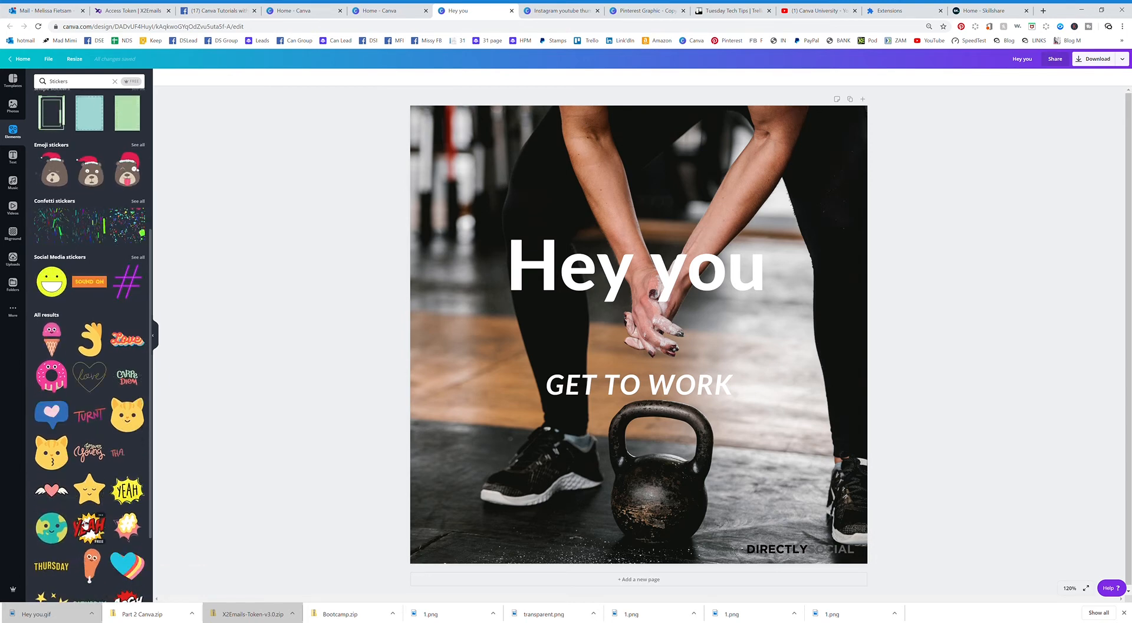
{"action": "left_click", "coordinate": [85, 524]}
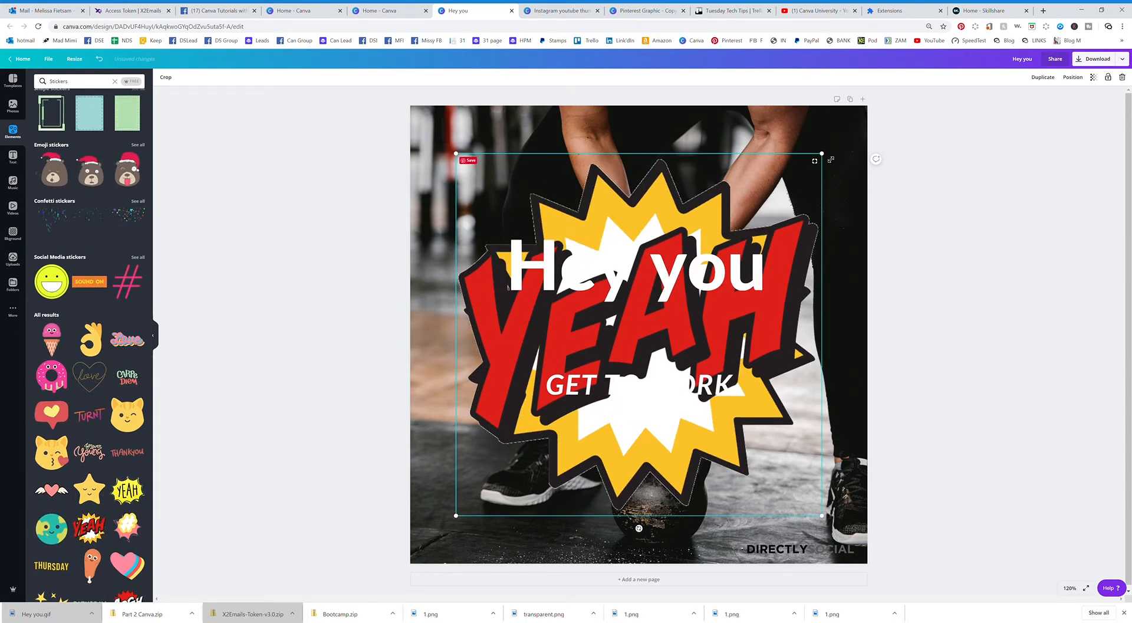
{"action": "left_click_drag", "start_coordinate": [827, 158], "coordinate": [586, 387]}
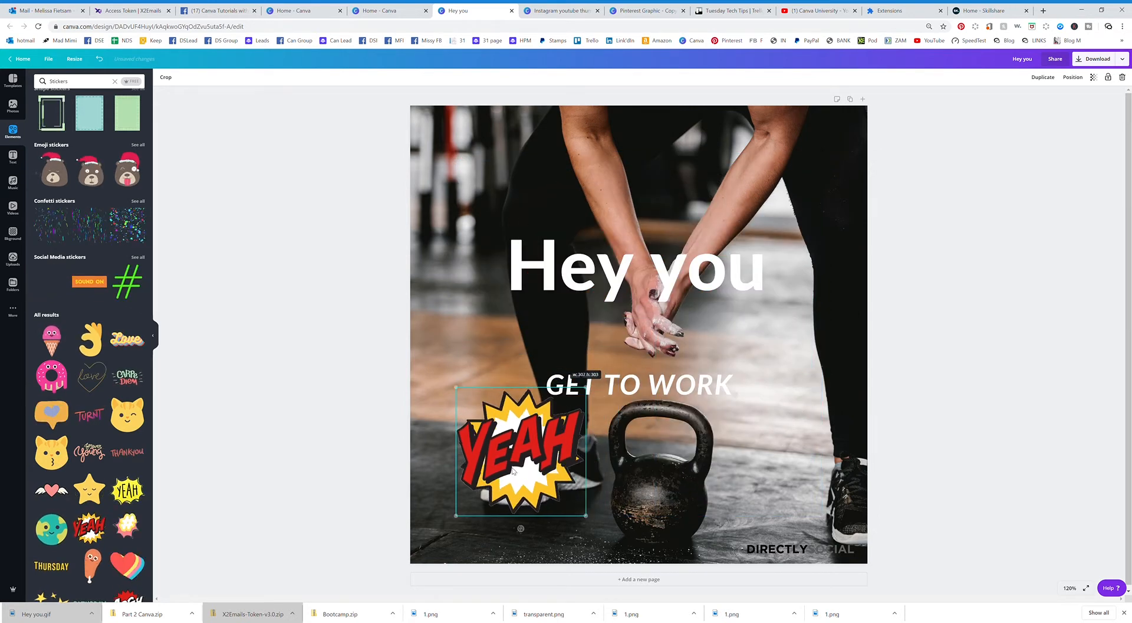
{"action": "left_click_drag", "start_coordinate": [502, 483], "coordinate": [470, 506]}
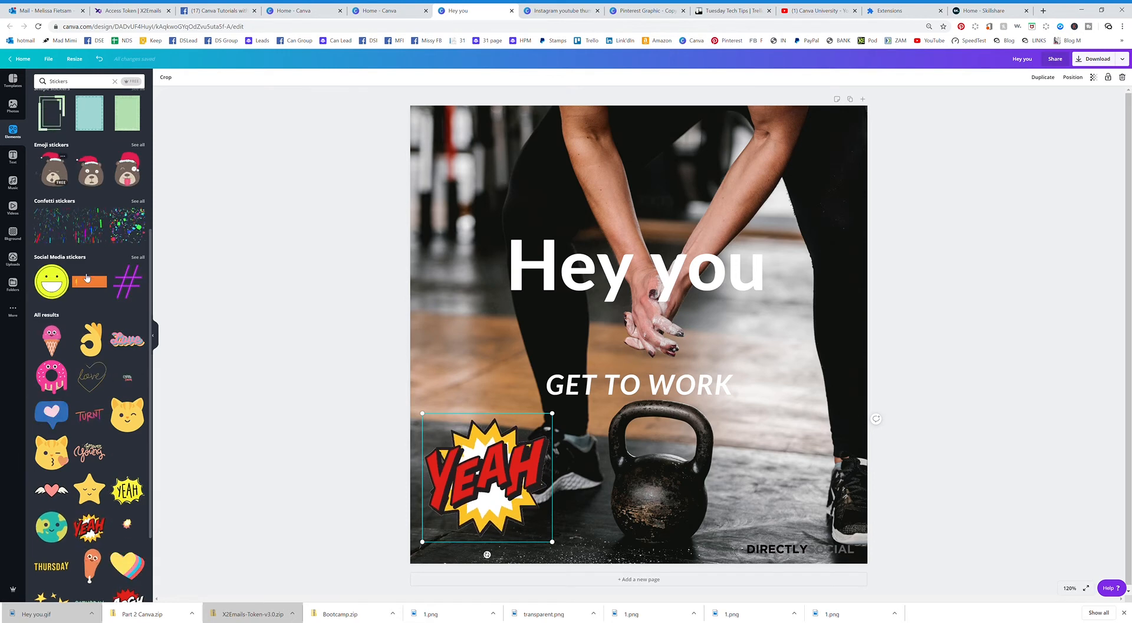
- Add the SOUND ON social media sticker, shrink it, and place it just above the DIRECTLYSOCIAL logo
{"action": "left_click", "coordinate": [94, 290]}
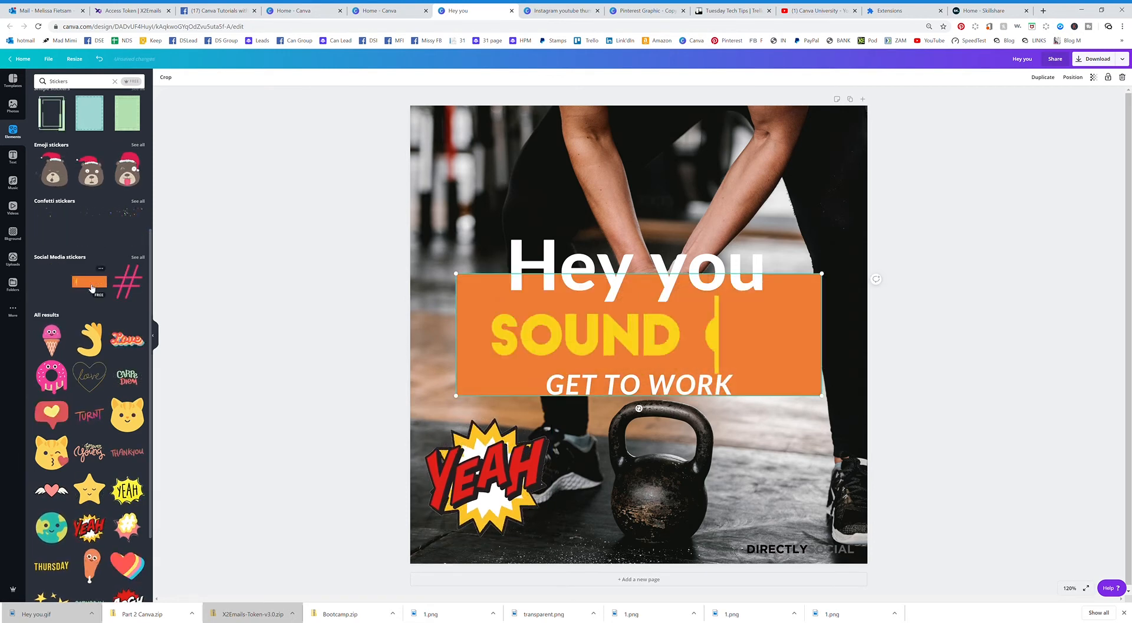
{"action": "left_click_drag", "start_coordinate": [822, 273], "coordinate": [579, 354]}
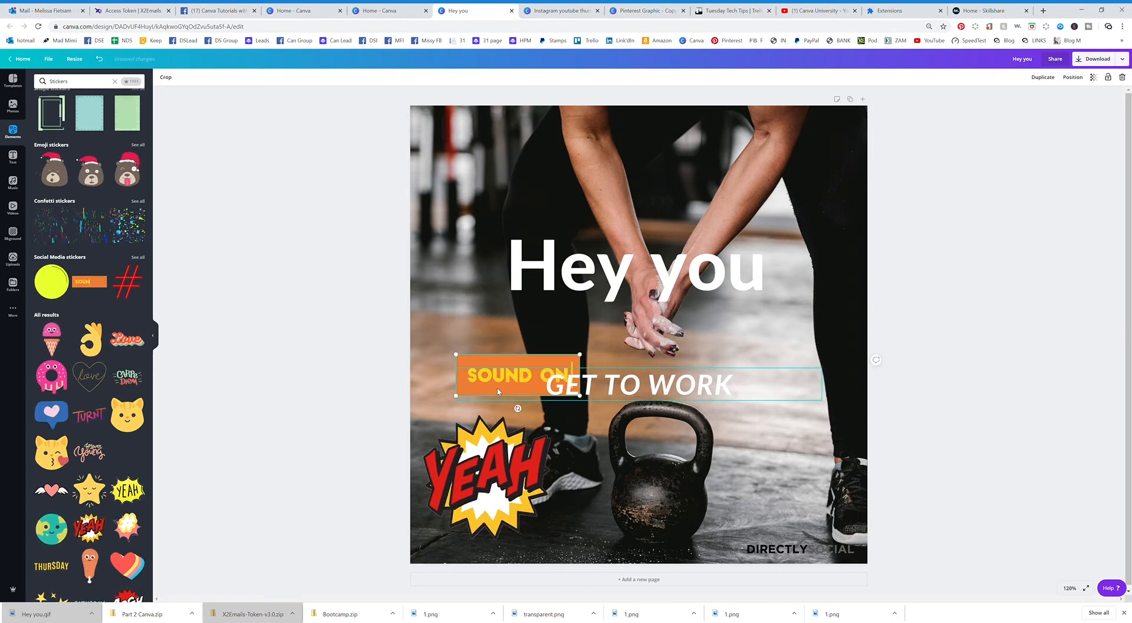
{"action": "left_click_drag", "start_coordinate": [489, 378], "coordinate": [756, 488]}
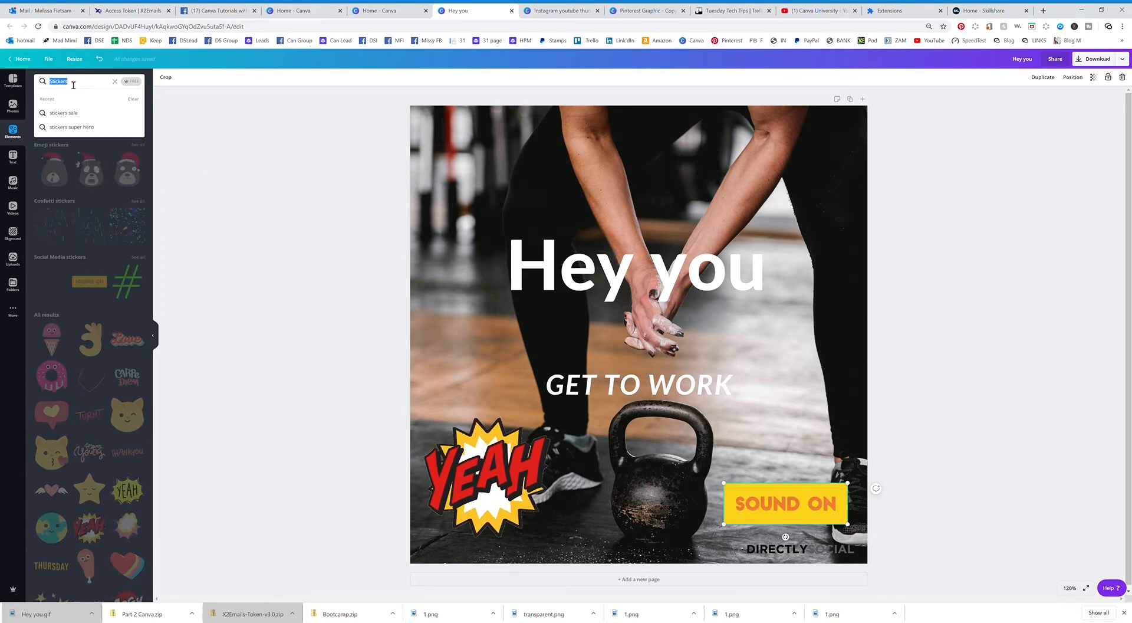
- Search the elements for "click here" and refine the search to "click here animated"
{"action": "type", "text": "ere"}
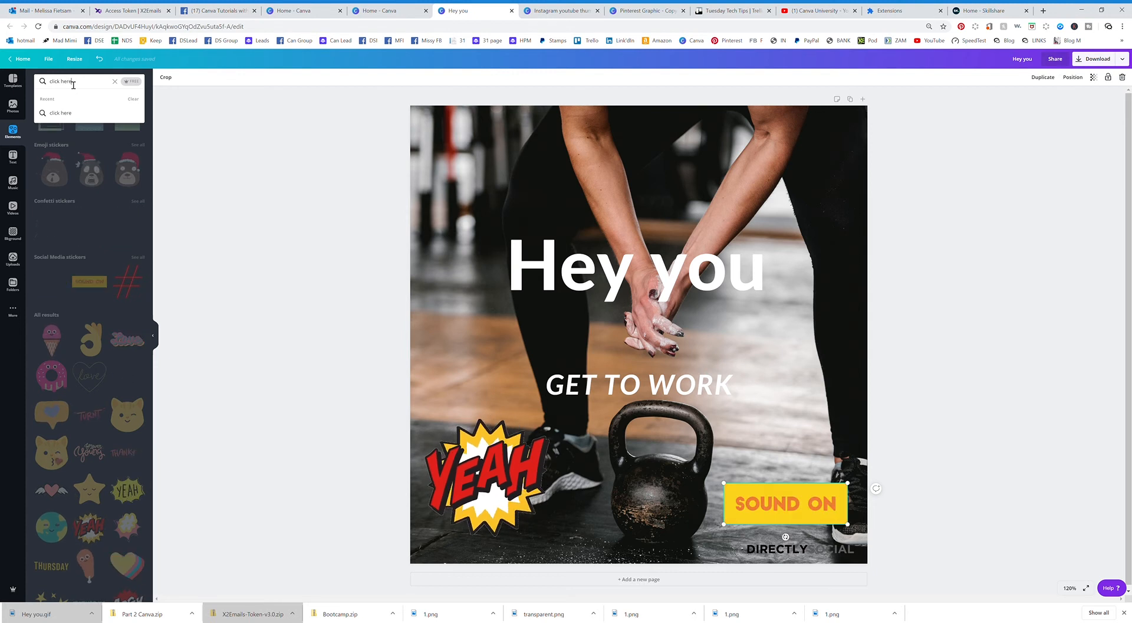
{"action": "key", "text": "Return"}
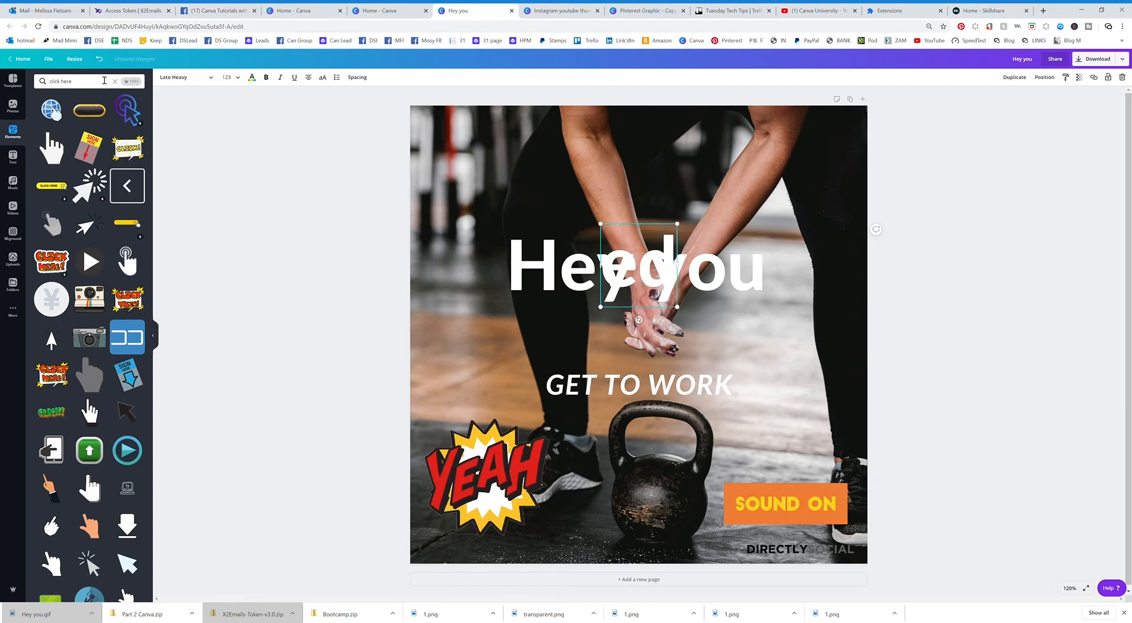
{"action": "left_click", "coordinate": [101, 83]}
{"action": "type", "text": "anima"}
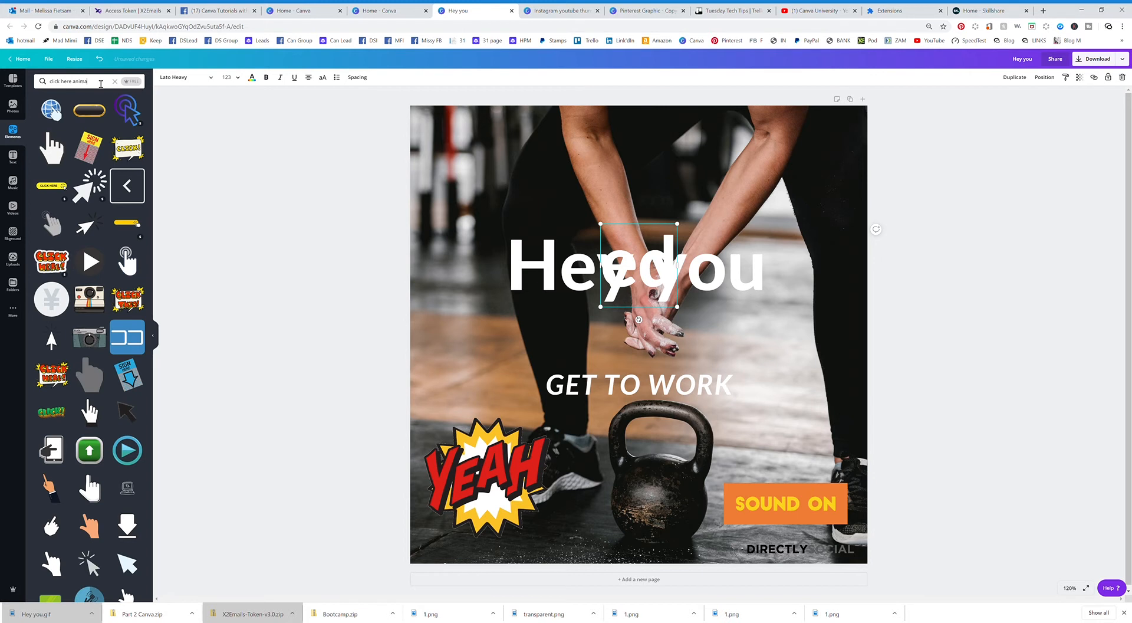
{"action": "type", "text": "ted"}
{"action": "key", "text": "Return"}
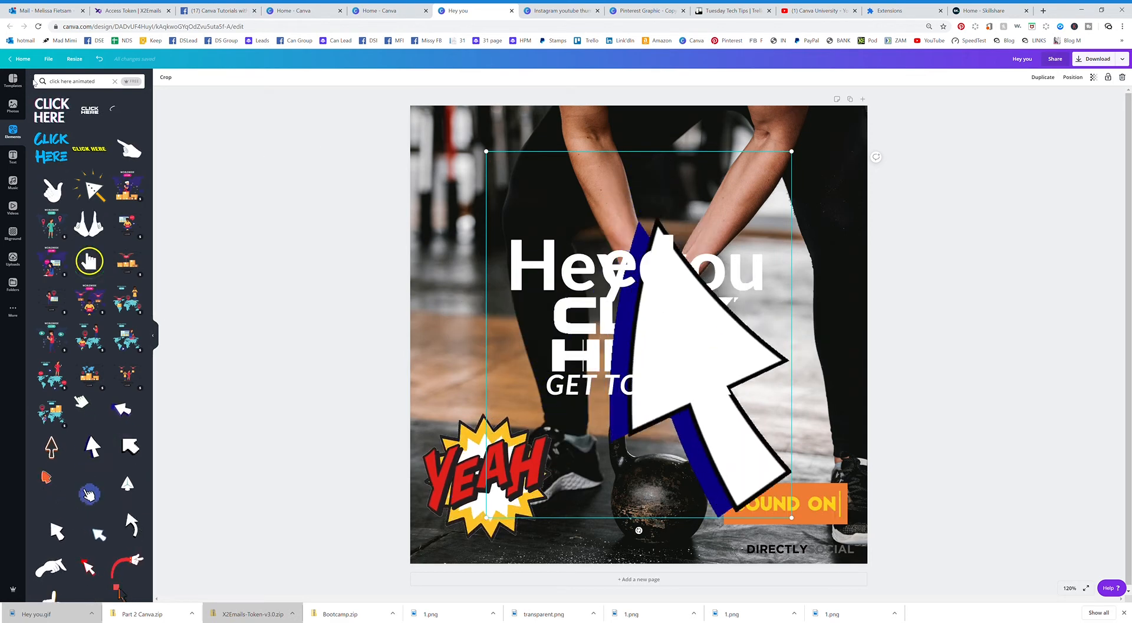
- Search the elements for "click here button"
{"action": "left_click", "coordinate": [16, 130]}
{"action": "left_click", "coordinate": [74, 82]}
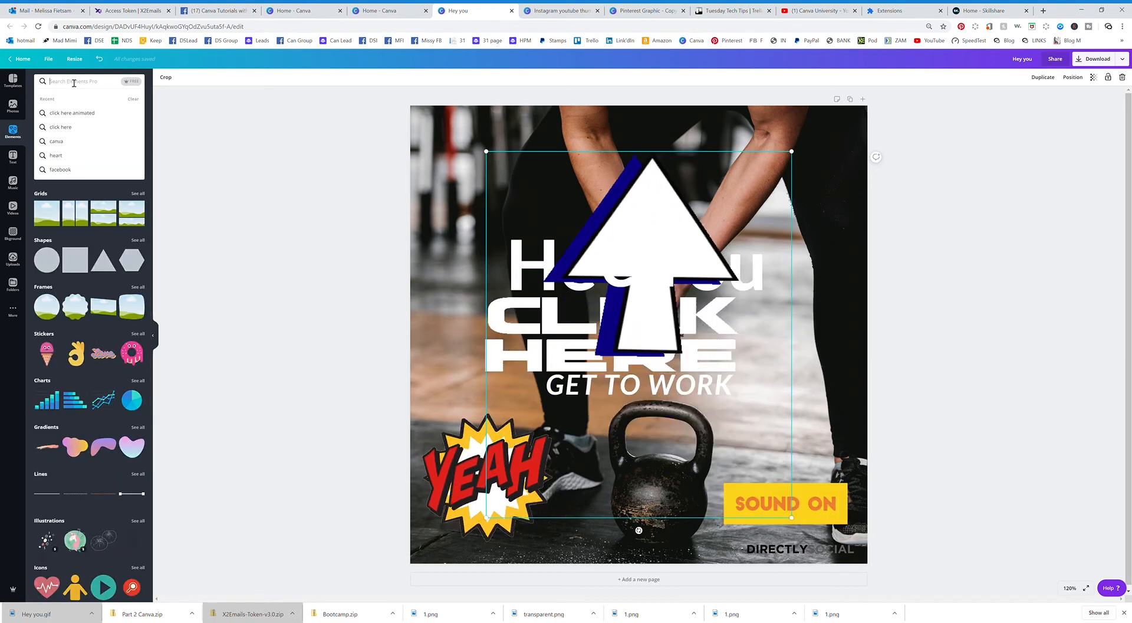
{"action": "type", "text": "click her"}
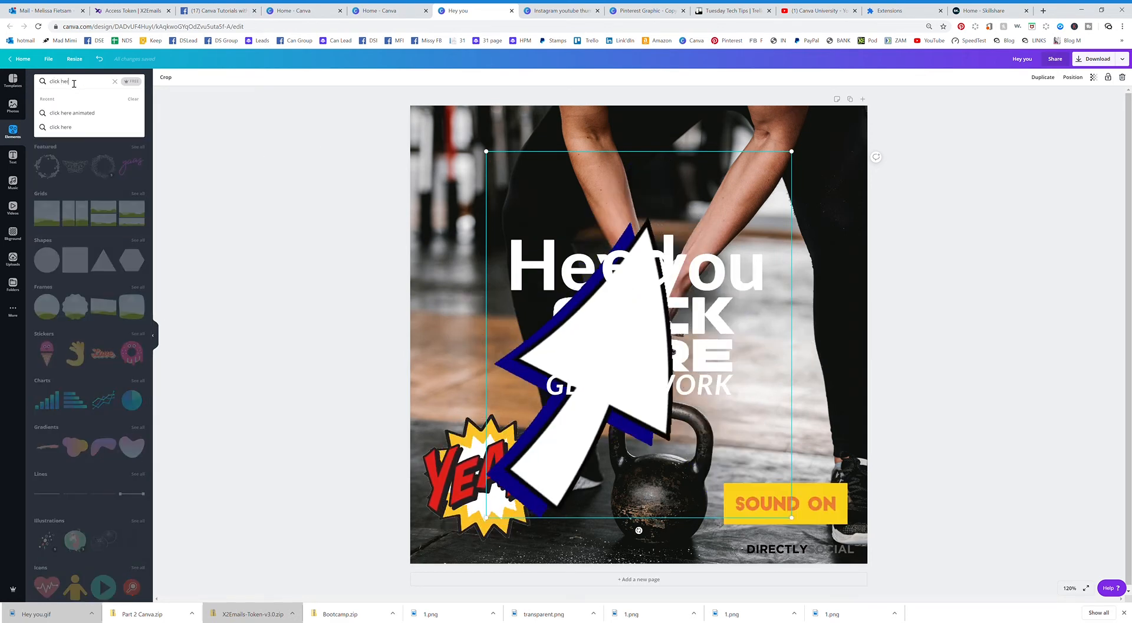
{"action": "type", "text": "e button"}
{"action": "key", "text": "Return"}
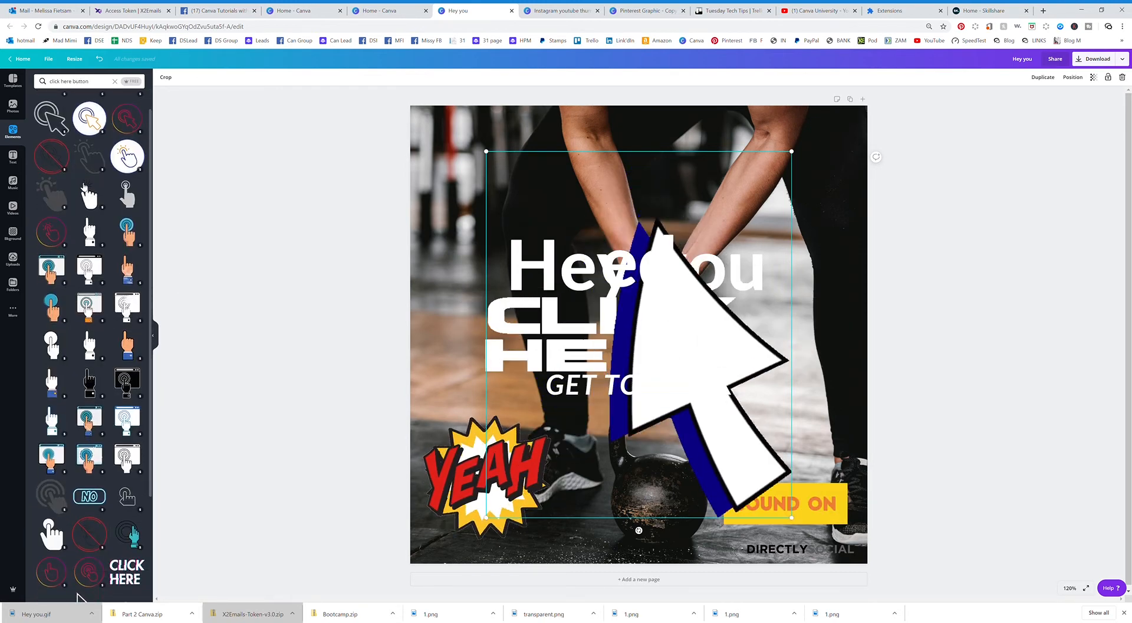
- Add the yellow rounded CLICK HERE button with the cursor graphic and place it above the "Hey you" text
{"action": "left_click", "coordinate": [102, 112]}
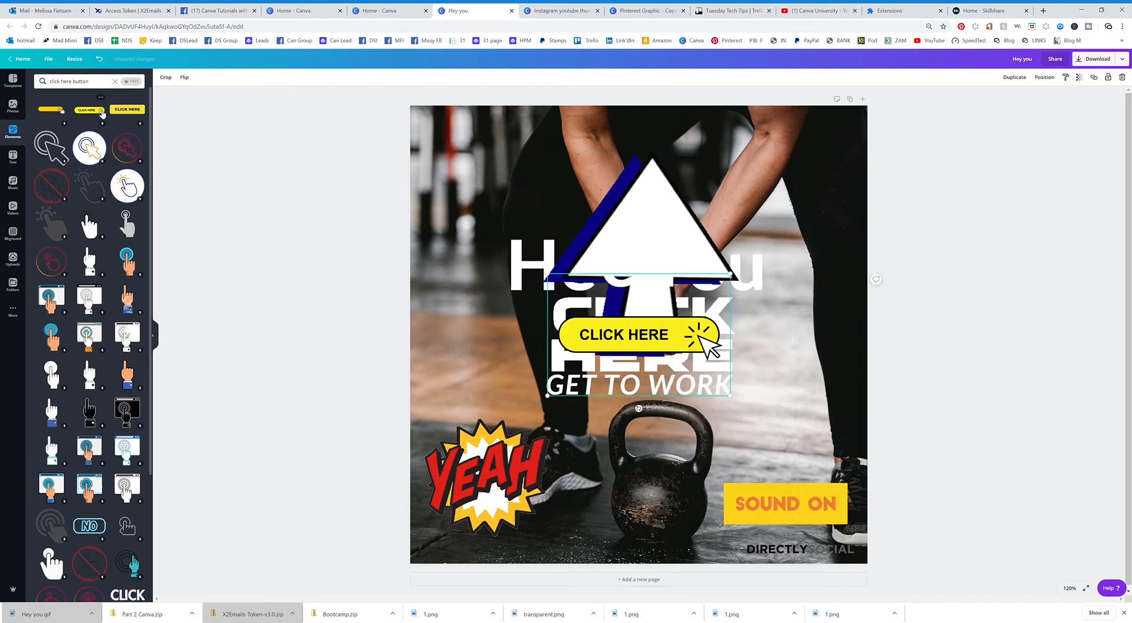
{"action": "left_click_drag", "start_coordinate": [603, 346], "coordinate": [596, 169]}
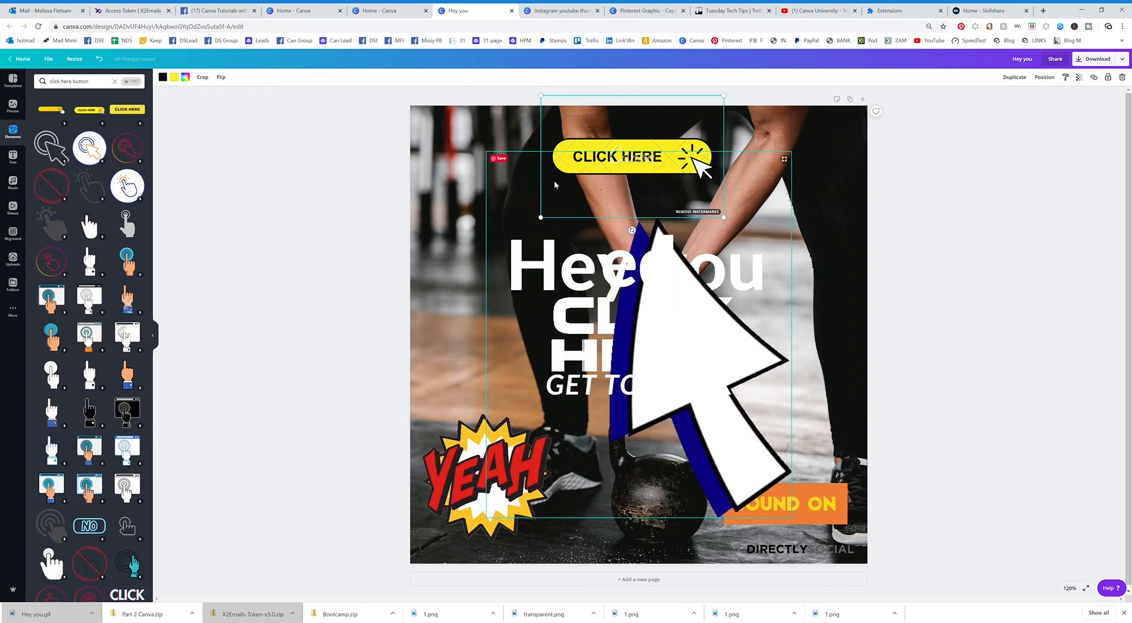
- Open the full Stickers collection in the elements library and browse through its animated stickers
{"action": "left_click", "coordinate": [13, 131]}
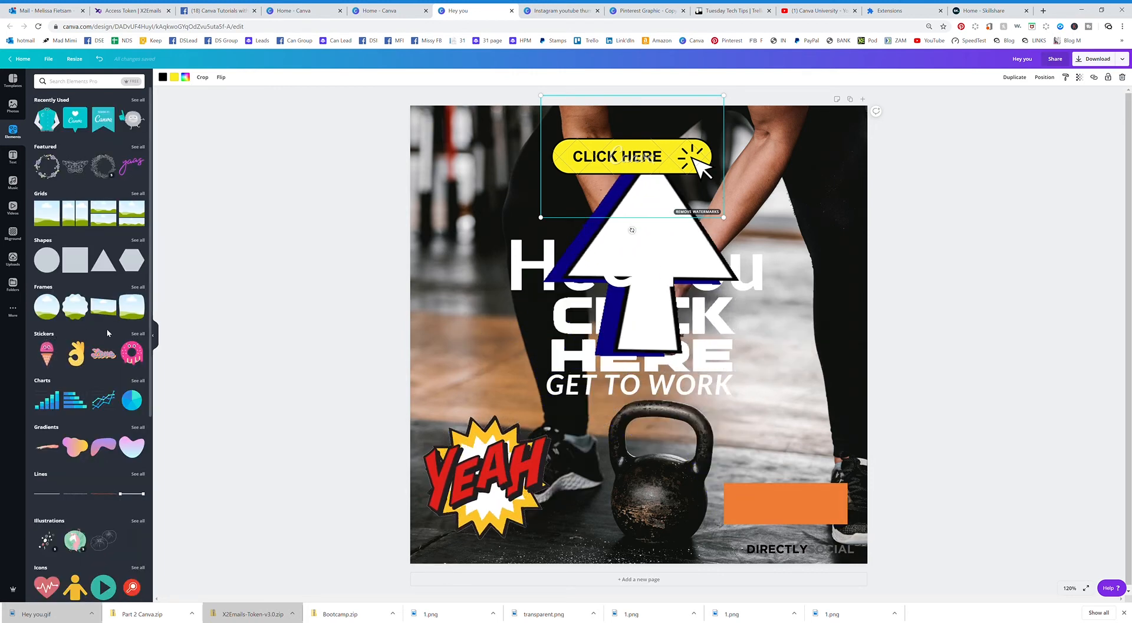
{"action": "left_click", "coordinate": [139, 335]}
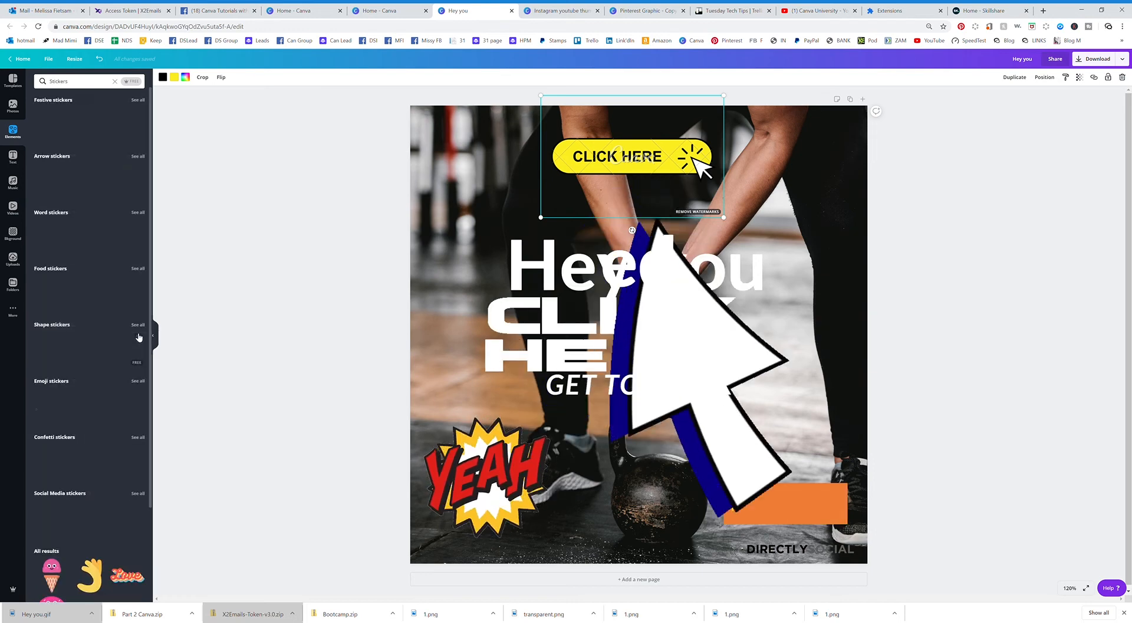
{"action": "scroll", "coordinate": [117, 343], "scroll_direction": "down", "scroll_amount": 15}
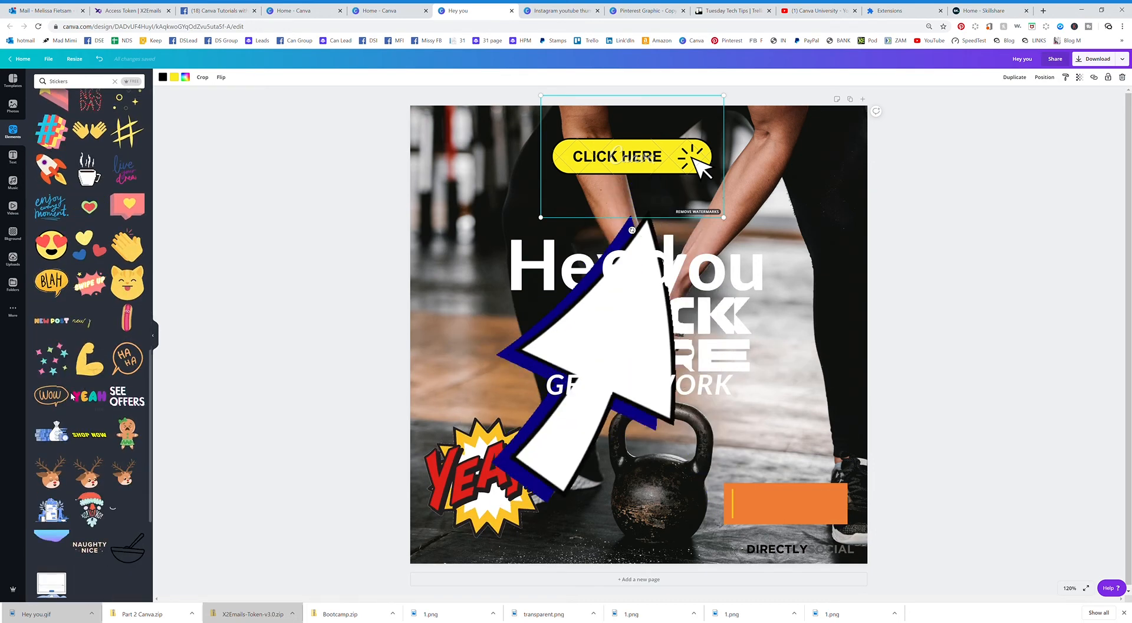
{"action": "scroll", "coordinate": [82, 384], "scroll_direction": "down", "scroll_amount": 2}
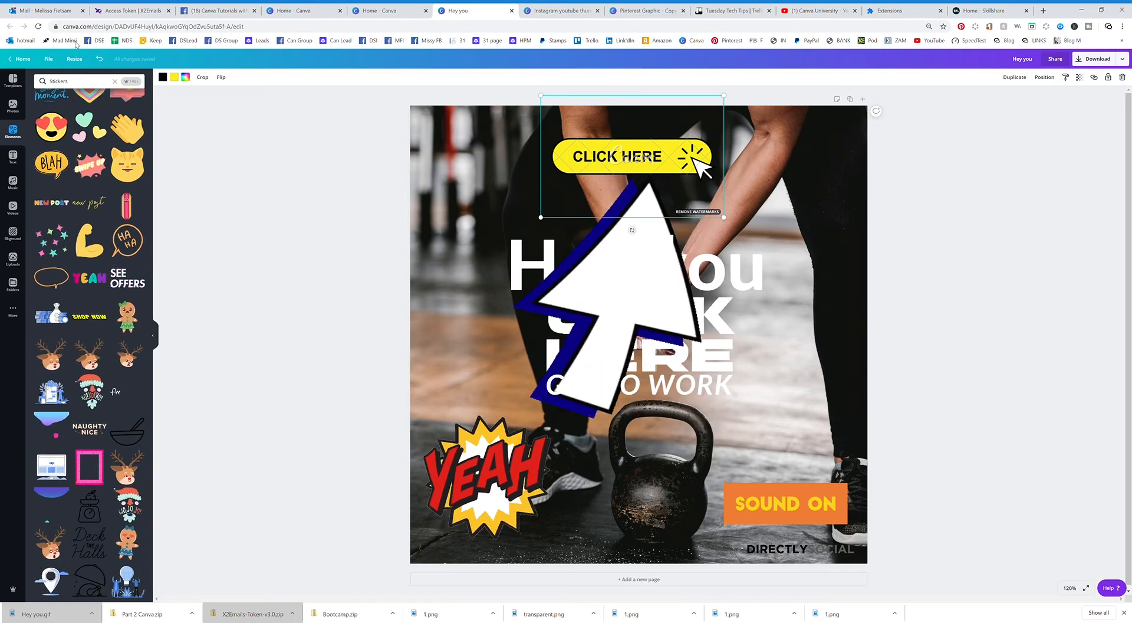
- Search the elements for "Stickers cat", look over the cat stickers, and clear the search
{"action": "left_click", "coordinate": [89, 83]}
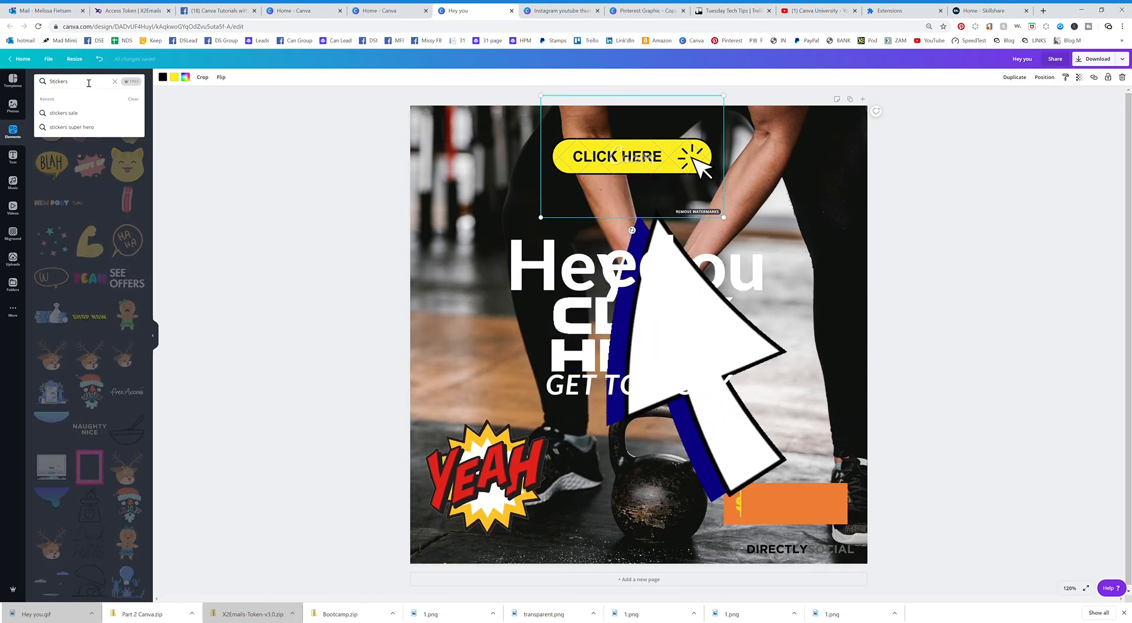
{"action": "type", "text": "cat"}
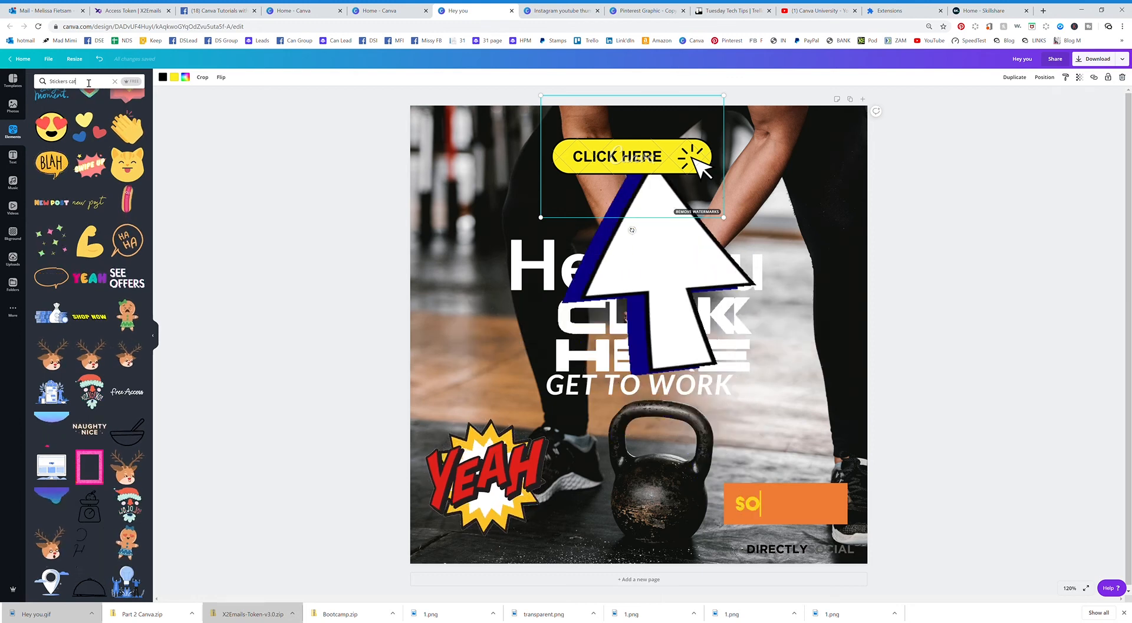
{"action": "key", "text": "Return"}
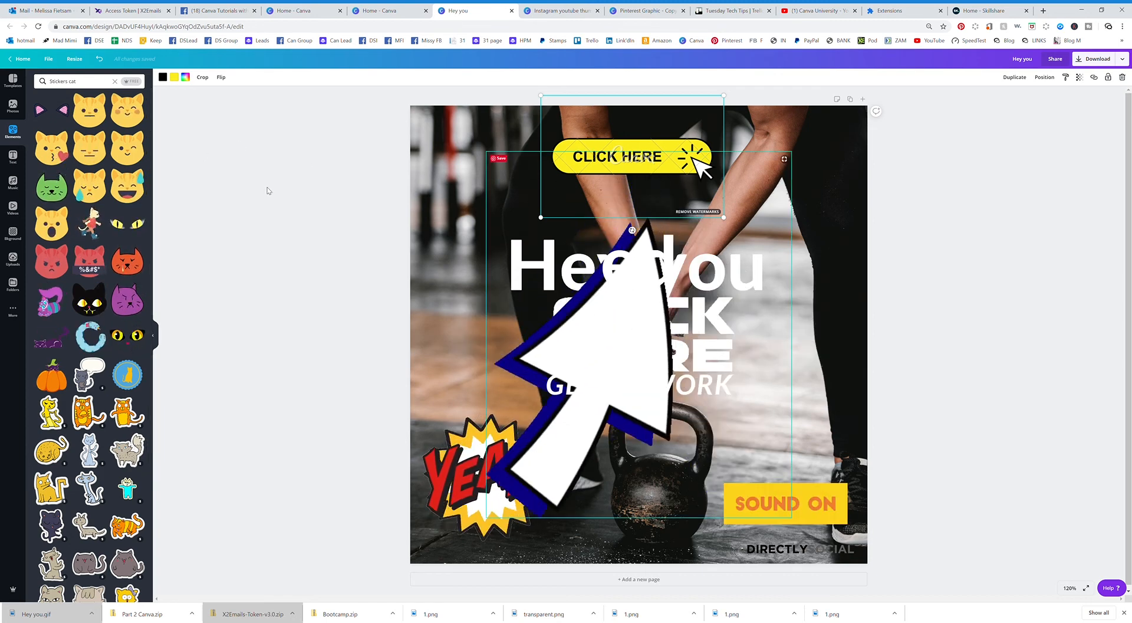
{"action": "left_click", "coordinate": [115, 81]}
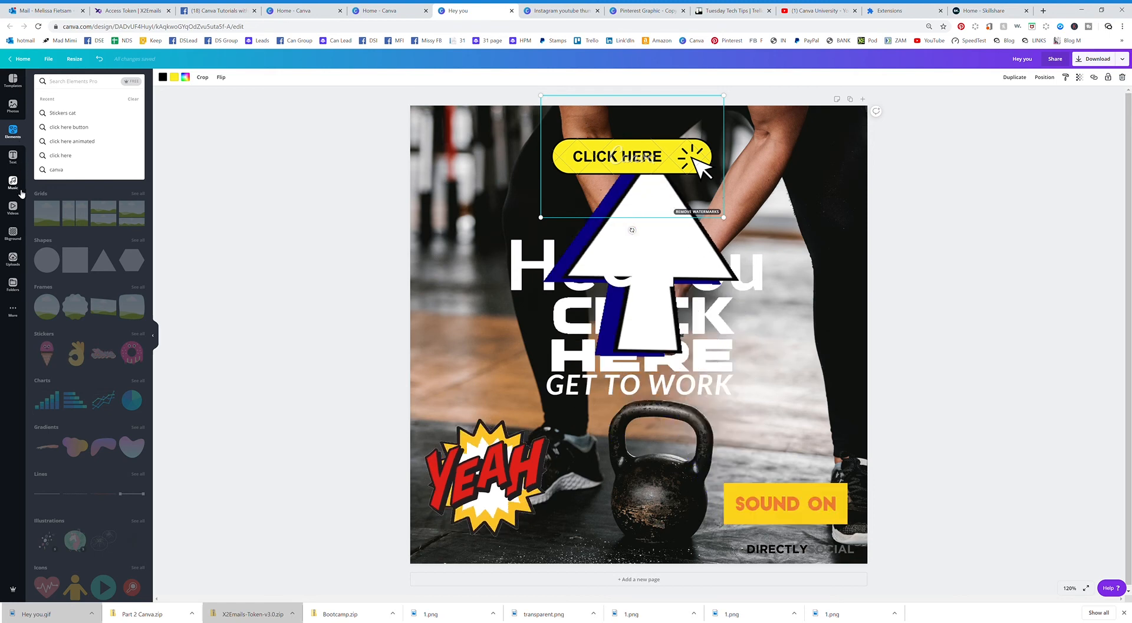
- Create a new Animated Social Media design from the home page and apply the peach CONGRATS "on your promotion!" template
{"action": "left_click", "coordinate": [33, 60]}
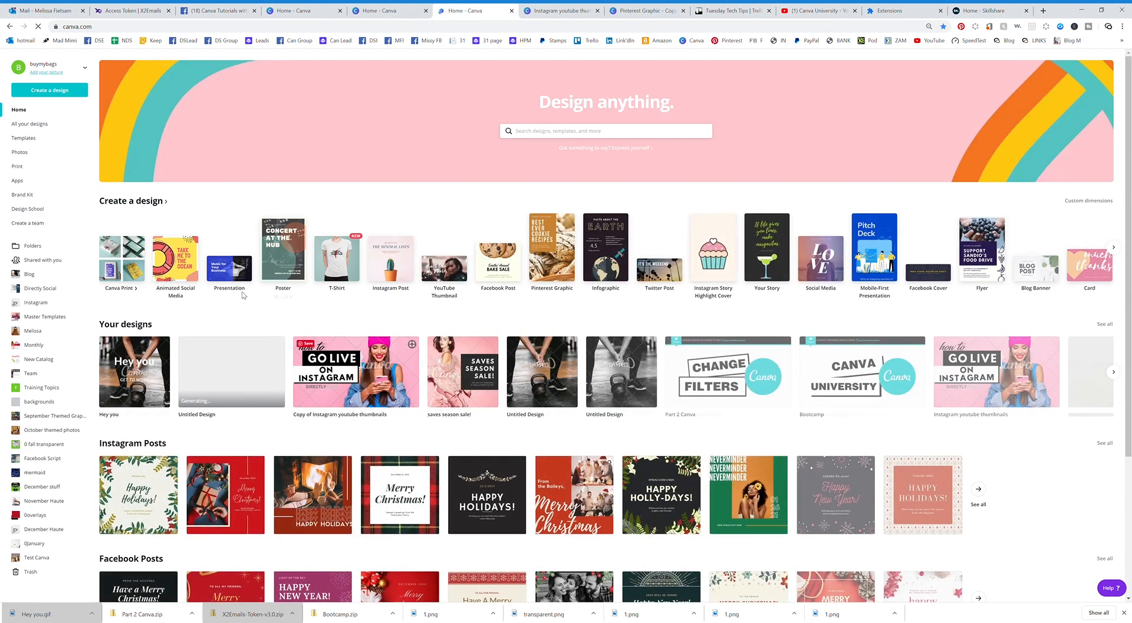
{"action": "left_click", "coordinate": [172, 292]}
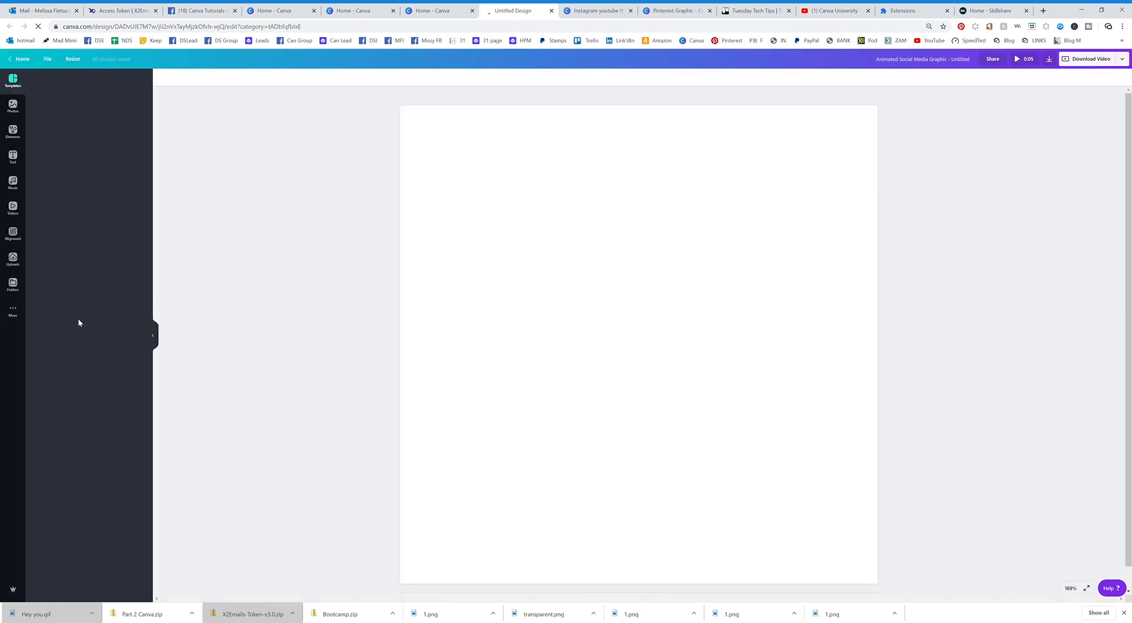
{"action": "scroll", "coordinate": [86, 324], "scroll_direction": "down", "scroll_amount": 2}
{"action": "scroll", "coordinate": [86, 324], "scroll_direction": "down", "scroll_amount": 5}
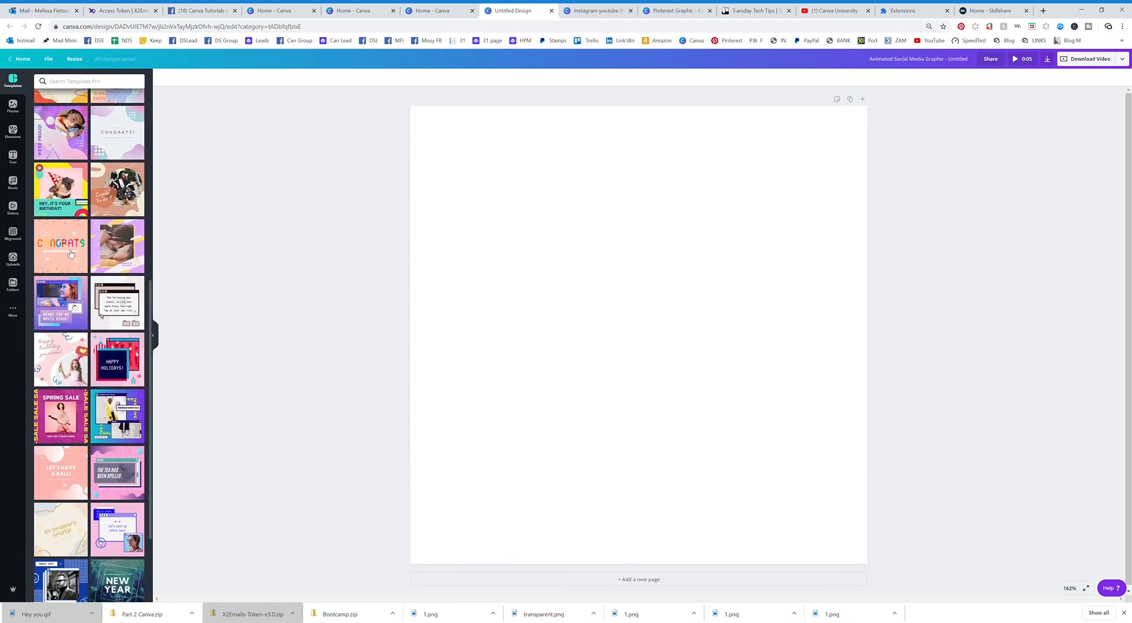
{"action": "left_click", "coordinate": [71, 254]}
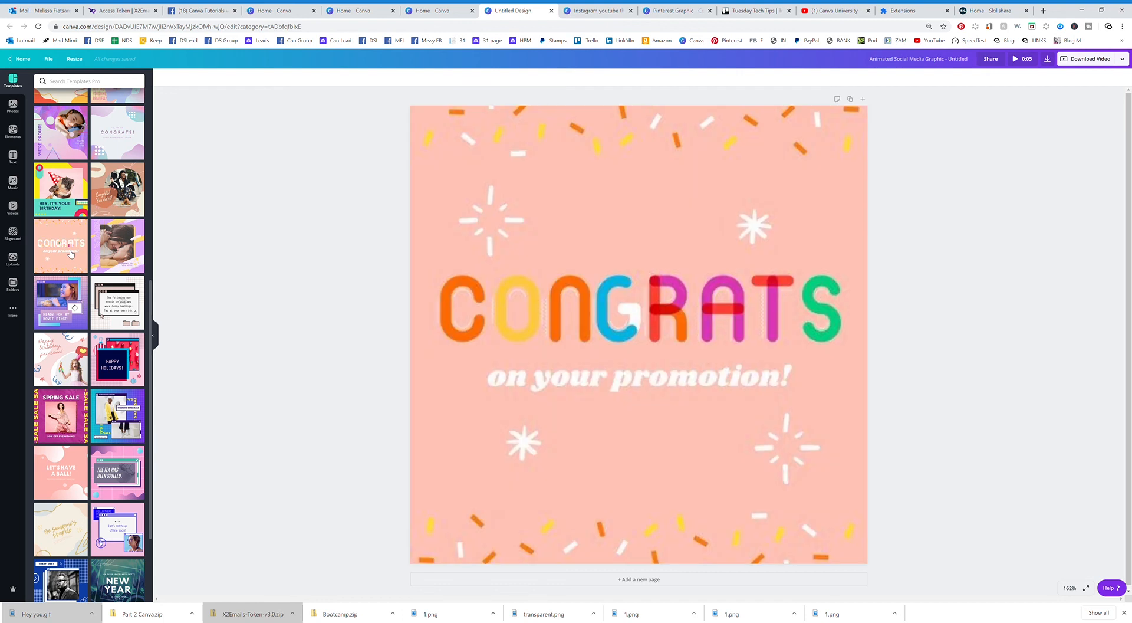